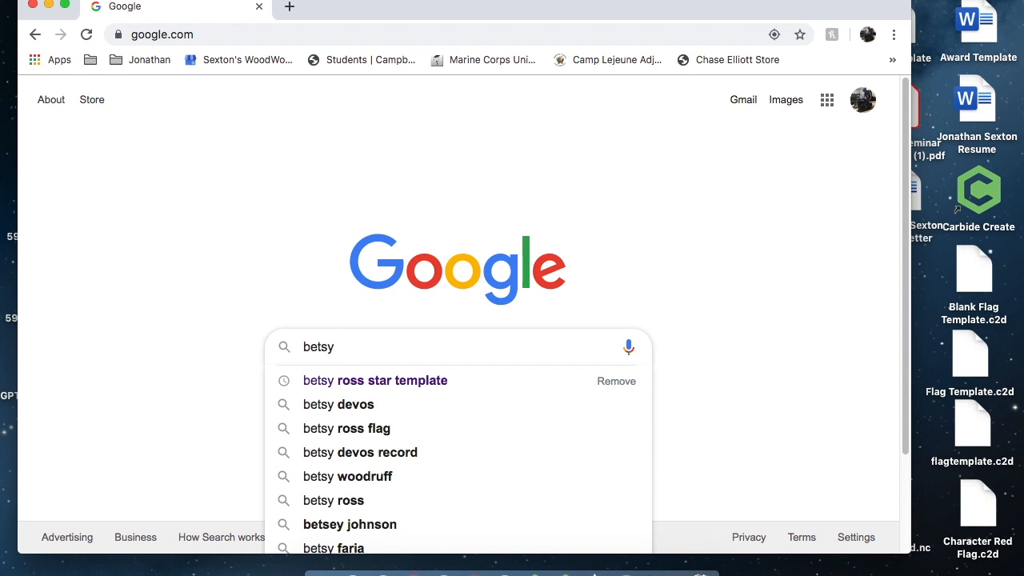
Search Google Images for "betsy ross stars"
text(ars)
key(Return)
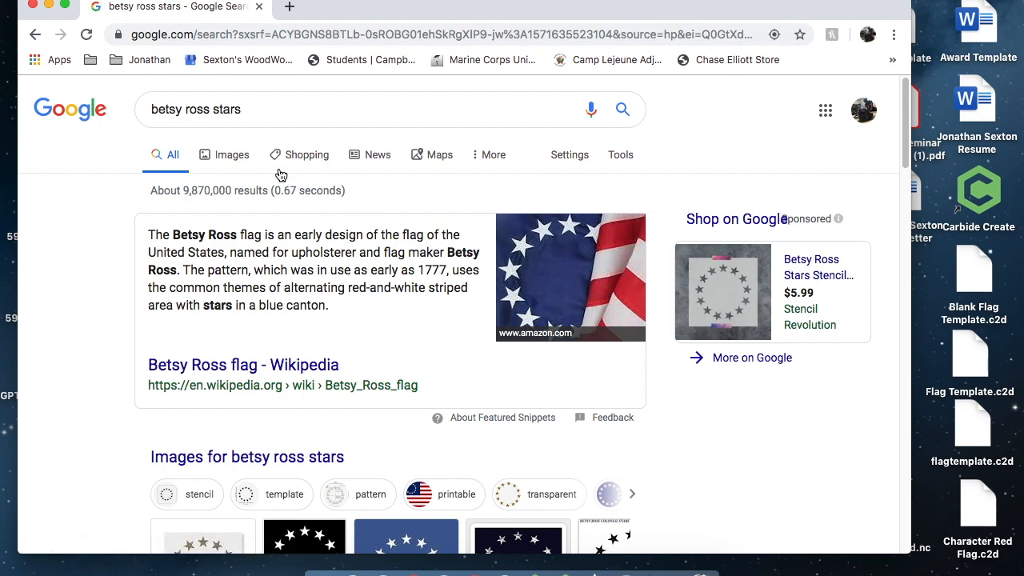
click(230, 154)
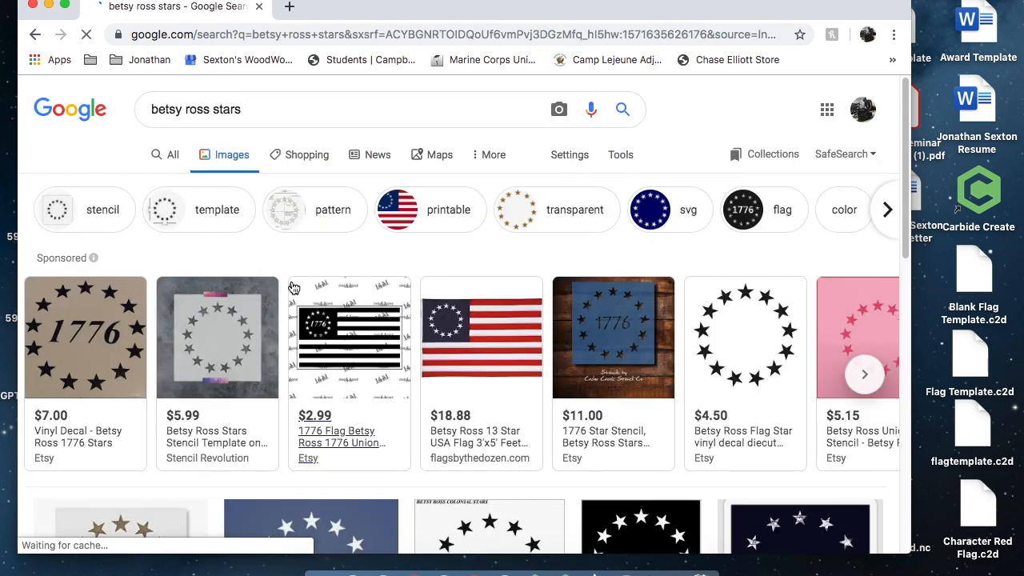
Open the black 13-star circle image and save it to the Desktop as JPEG BSF135247-BLACK-POST
scroll(456, 428, down, 2)
scroll(456, 429, down, 2)
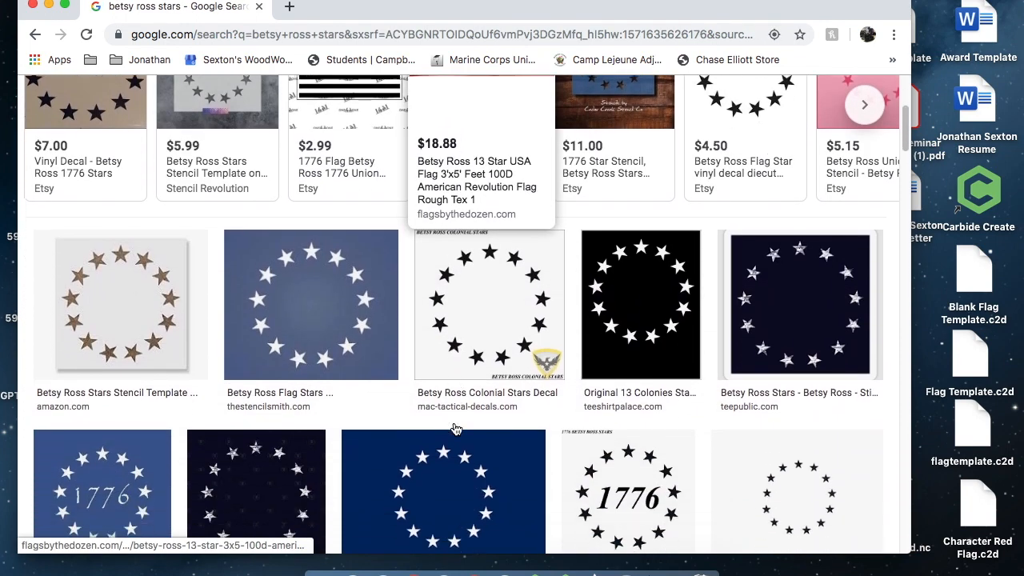
click(630, 298)
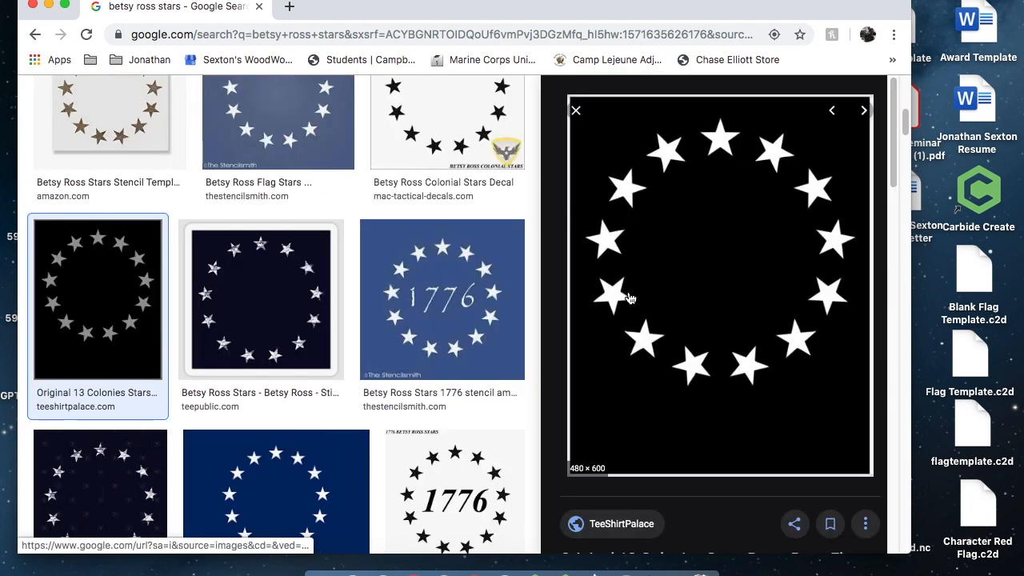
right_click(693, 288)
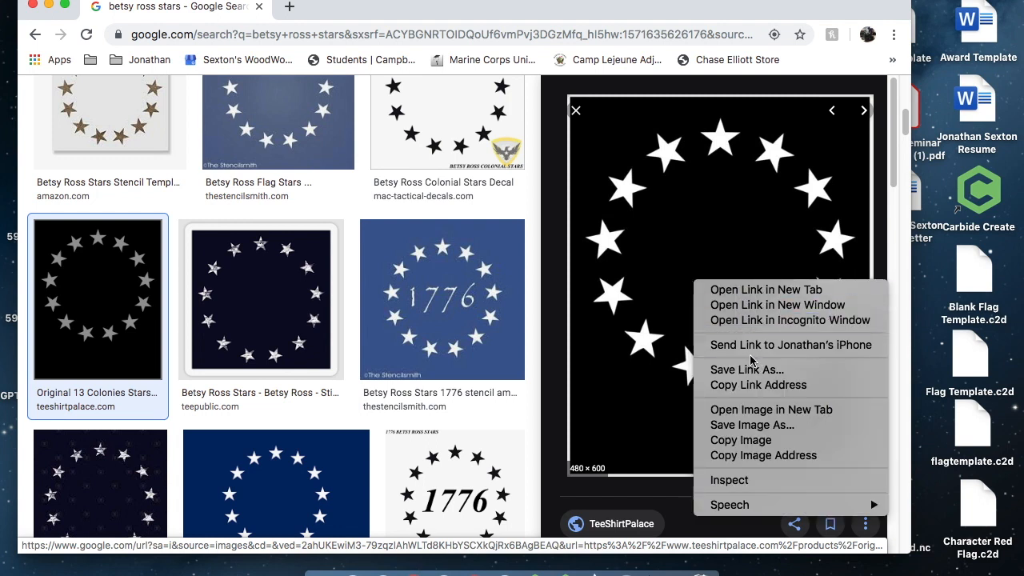
click(760, 424)
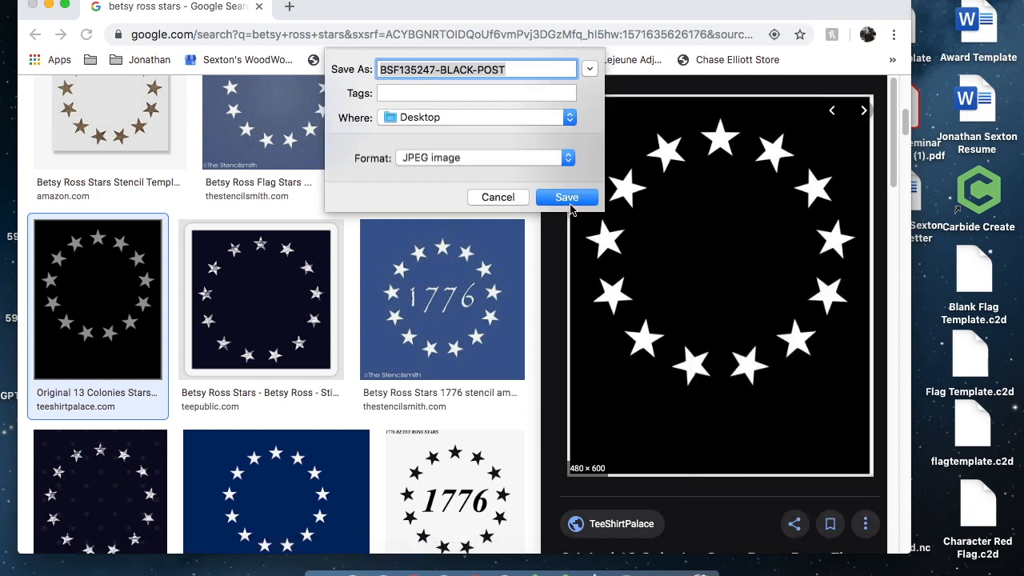
click(569, 201)
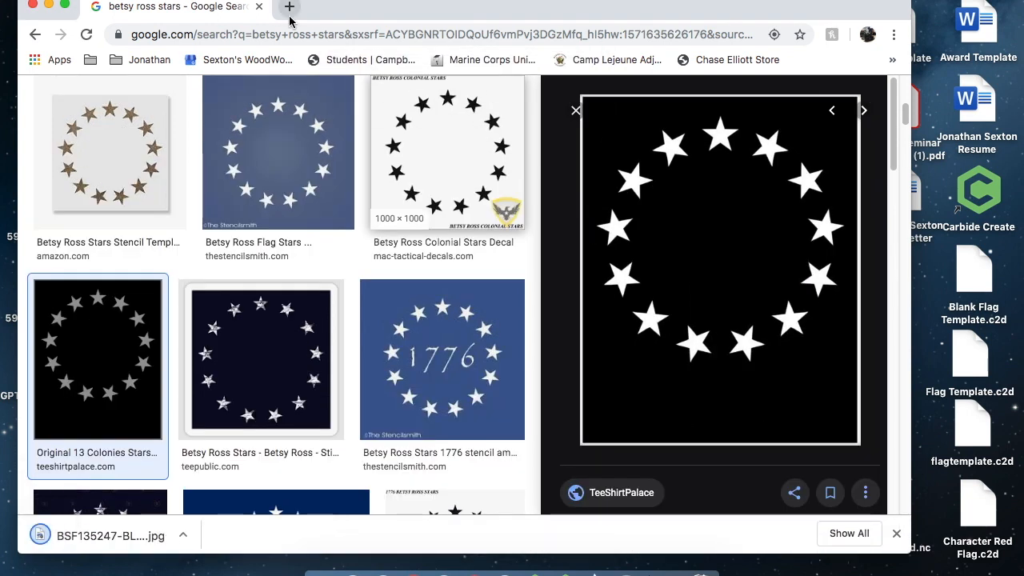
Open a new tab and go to the Online Image Vectorizer bookmark
click(289, 16)
click(152, 62)
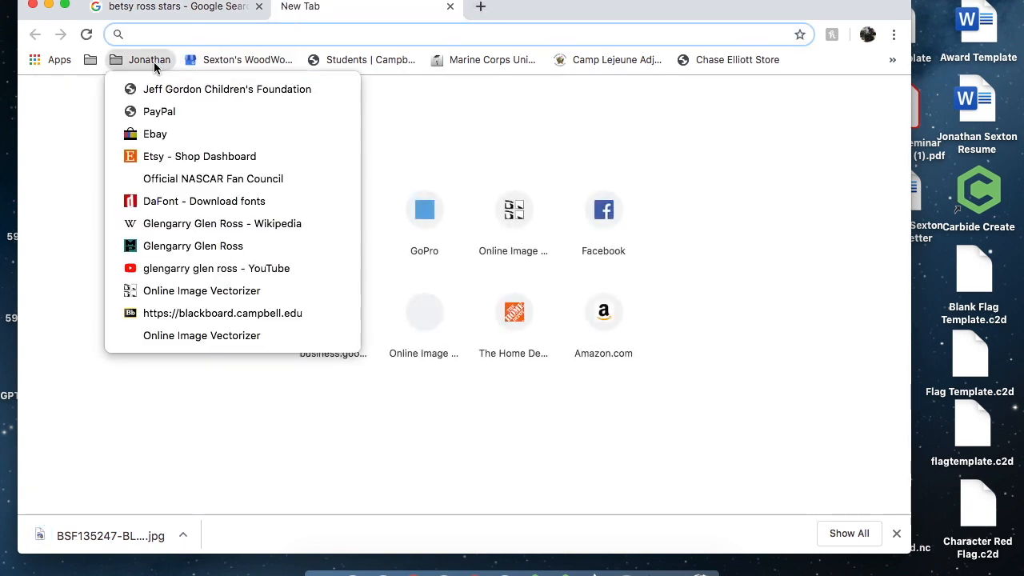
click(201, 292)
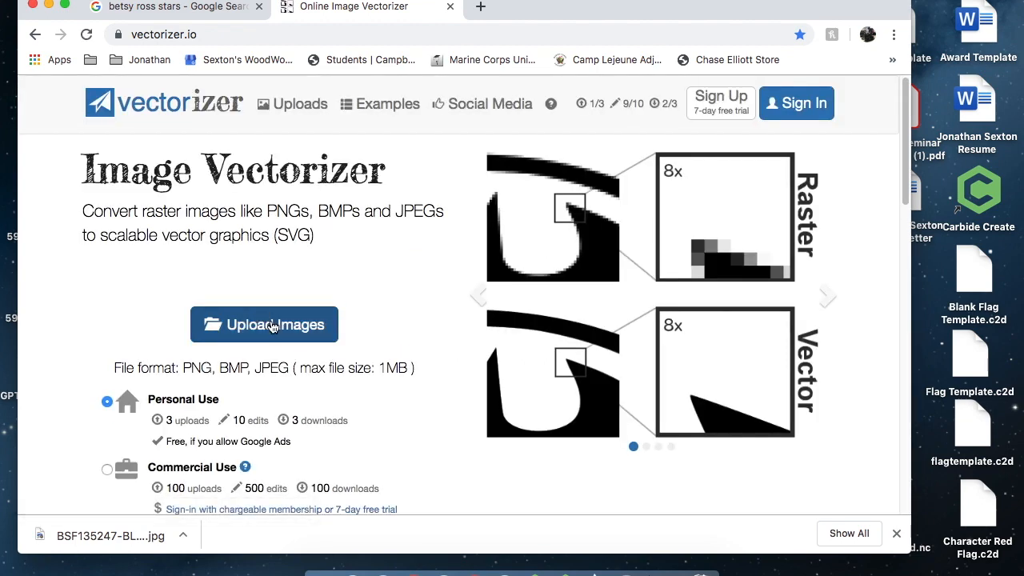
Upload BSF135247-BLACK-POST.jpg from the Desktop to the vectorizer
click(274, 325)
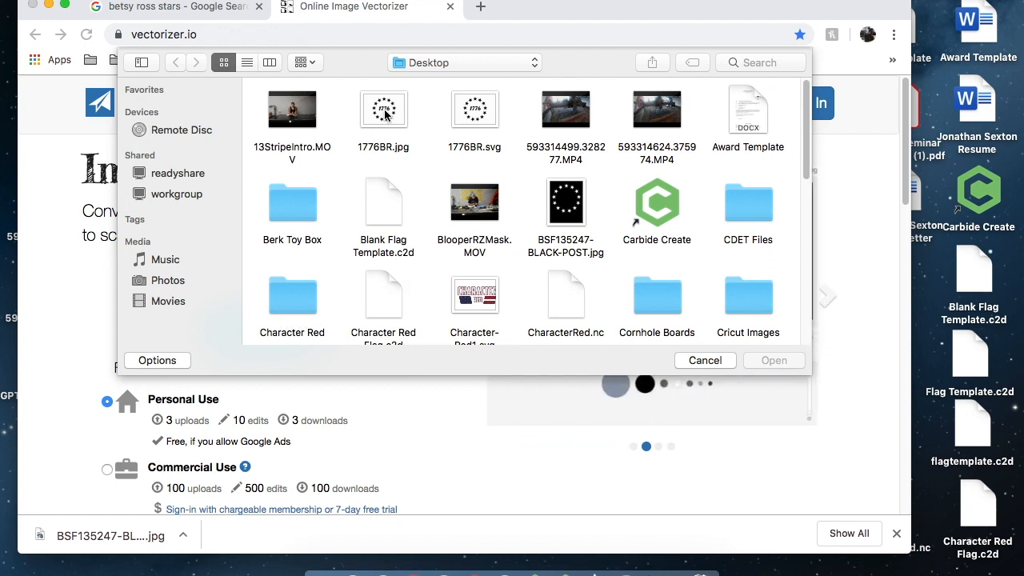
click(575, 204)
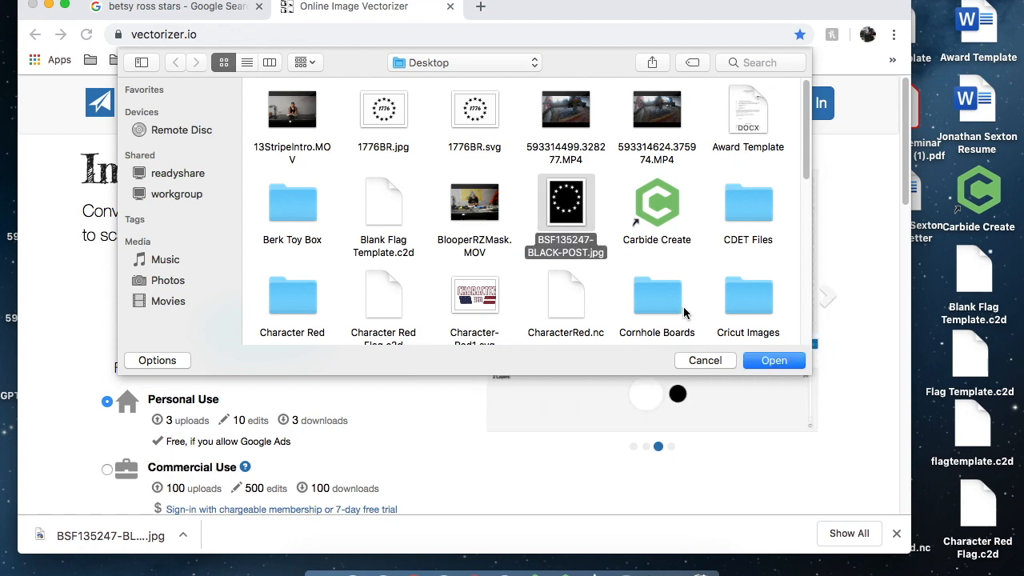
click(771, 361)
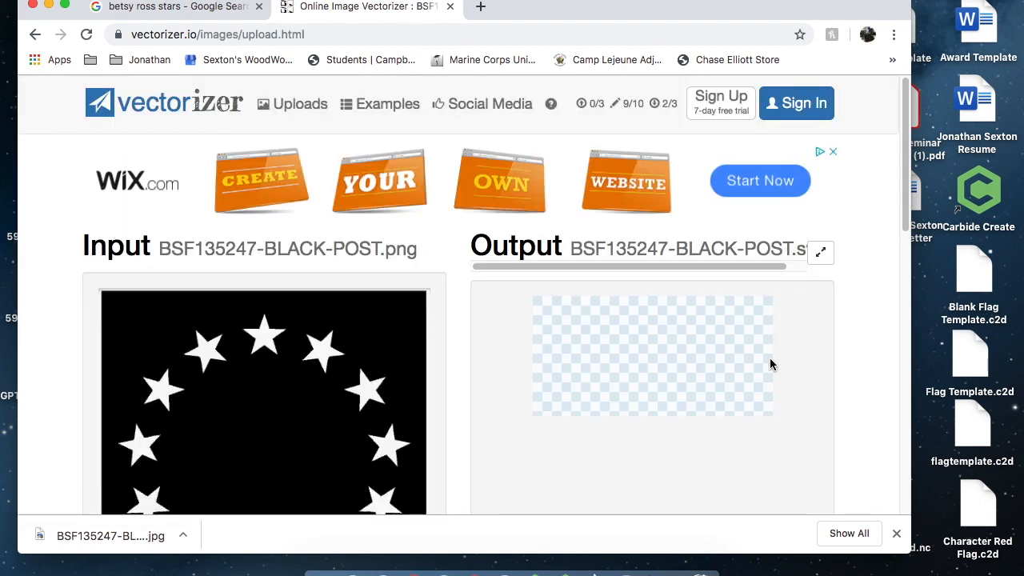
Compare input and vectorized output, then download the result as an SVG file
scroll(770, 364, down, 2)
scroll(770, 364, down, 5)
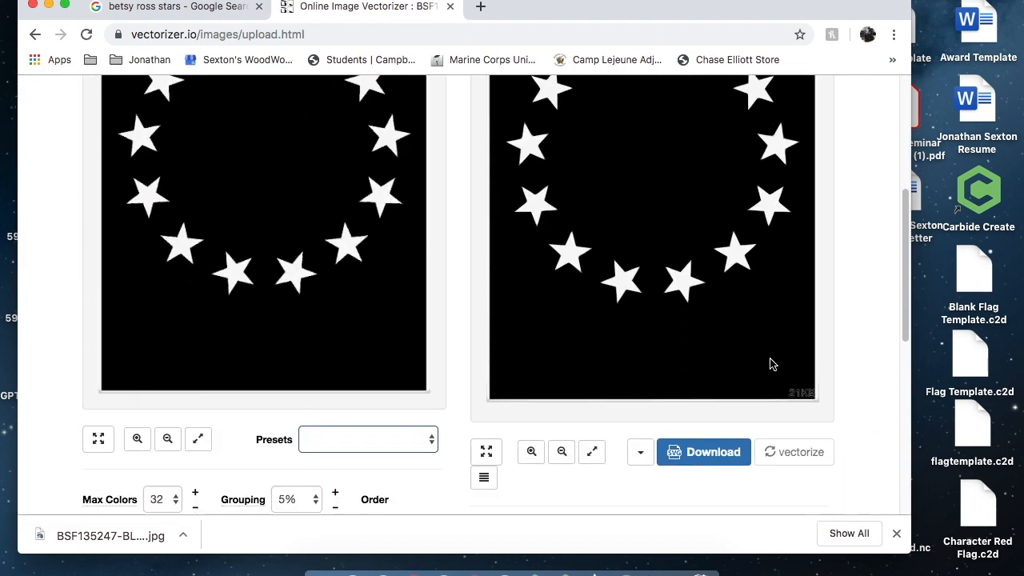
scroll(770, 364, up, 2)
scroll(770, 364, up, 1)
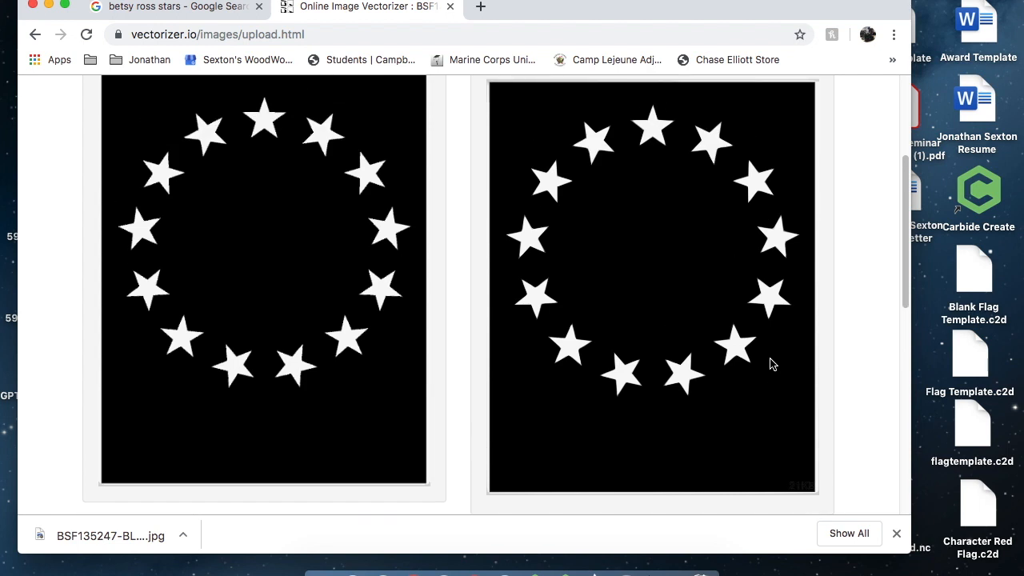
scroll(770, 362, down, 3)
click(709, 411)
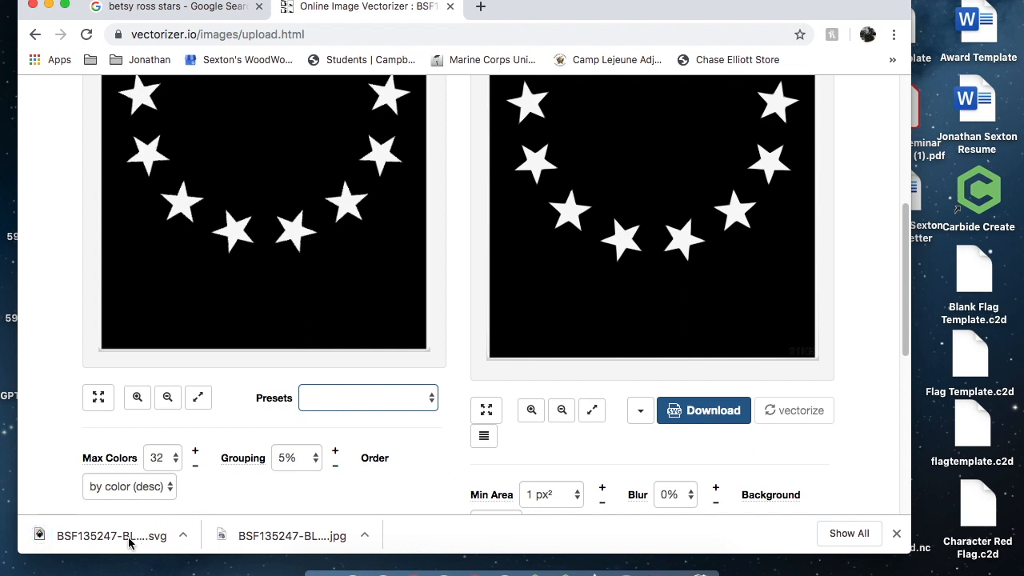
Copy the downloaded SVG onto the desktop, close the browser, and open Carbide Create
drag(97, 575, 80, 570)
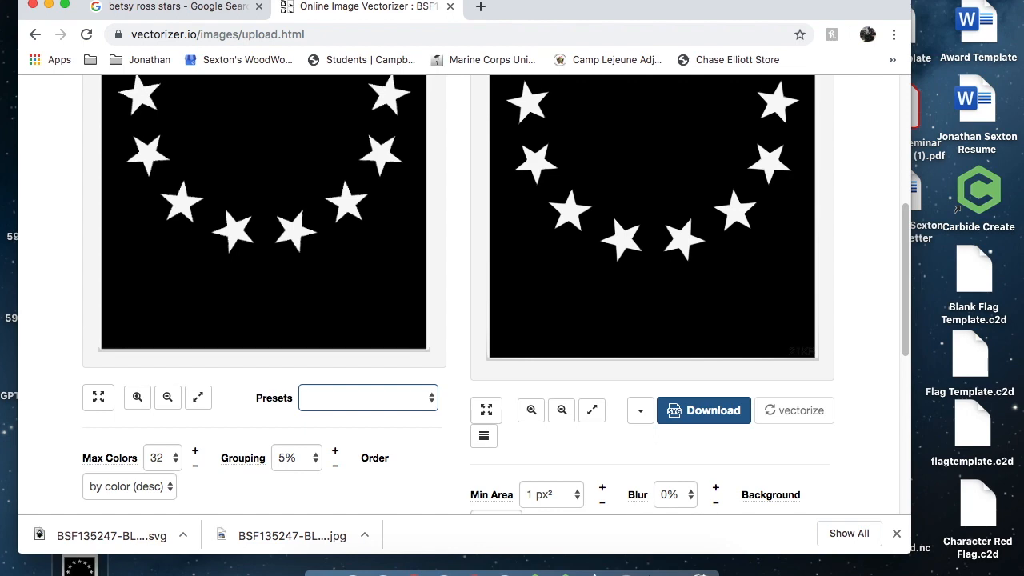
click(48, 6)
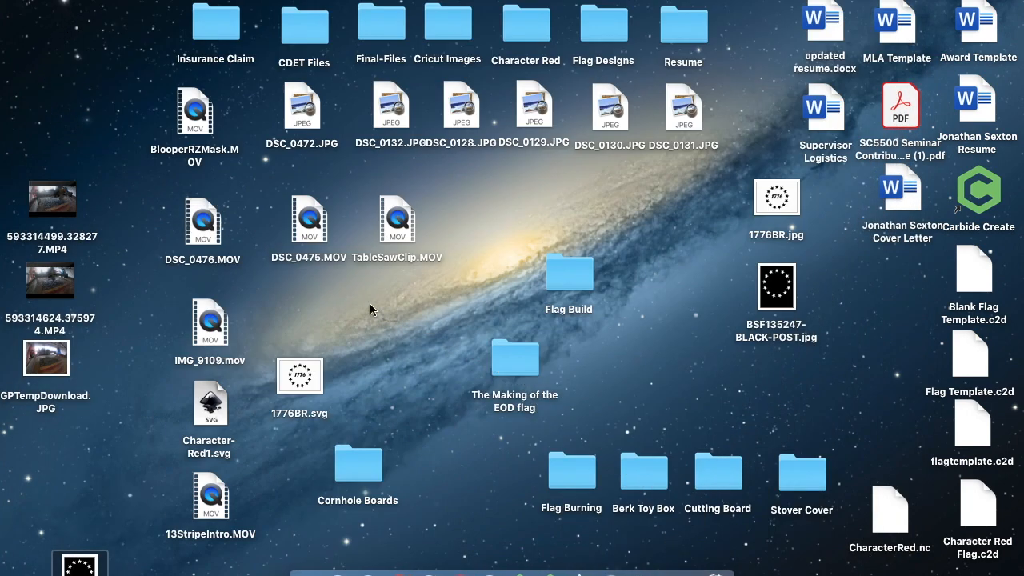
click(550, 569)
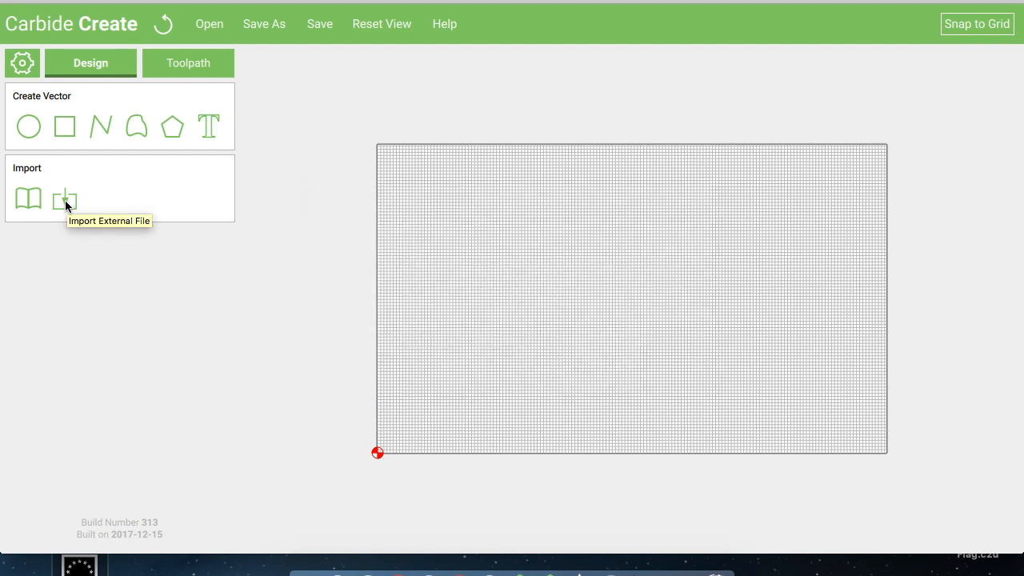
Import BSF135247-BLACK-POST.svg from the user's Desktop folder as an external file
click(65, 201)
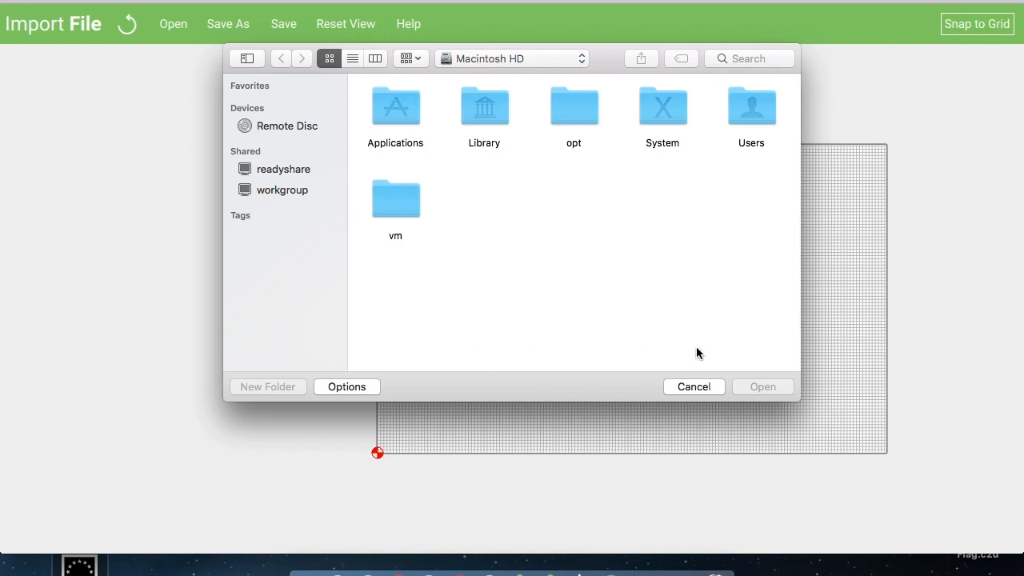
click(753, 120)
double_click(723, 120)
click(485, 110)
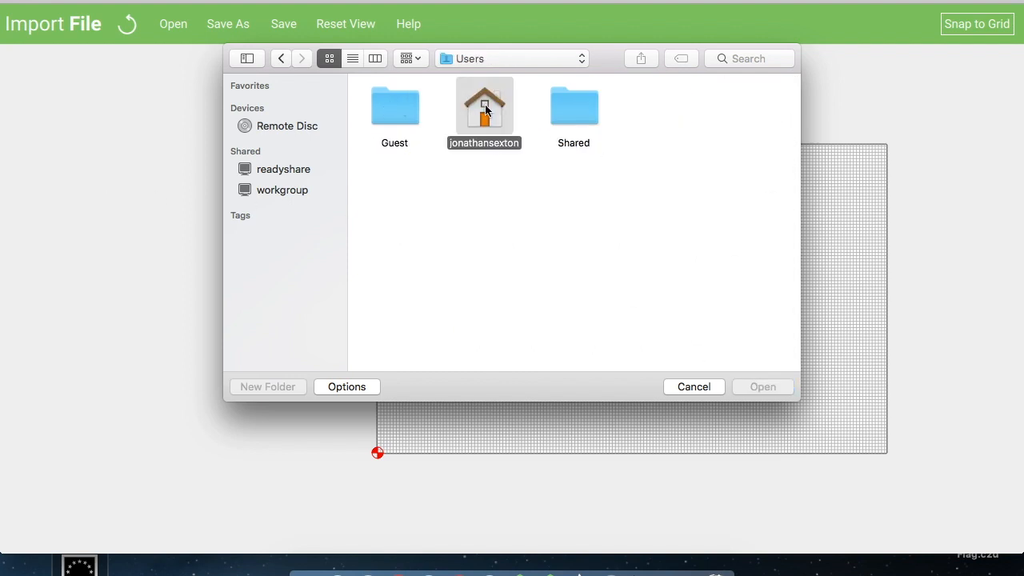
double_click(484, 107)
click(590, 117)
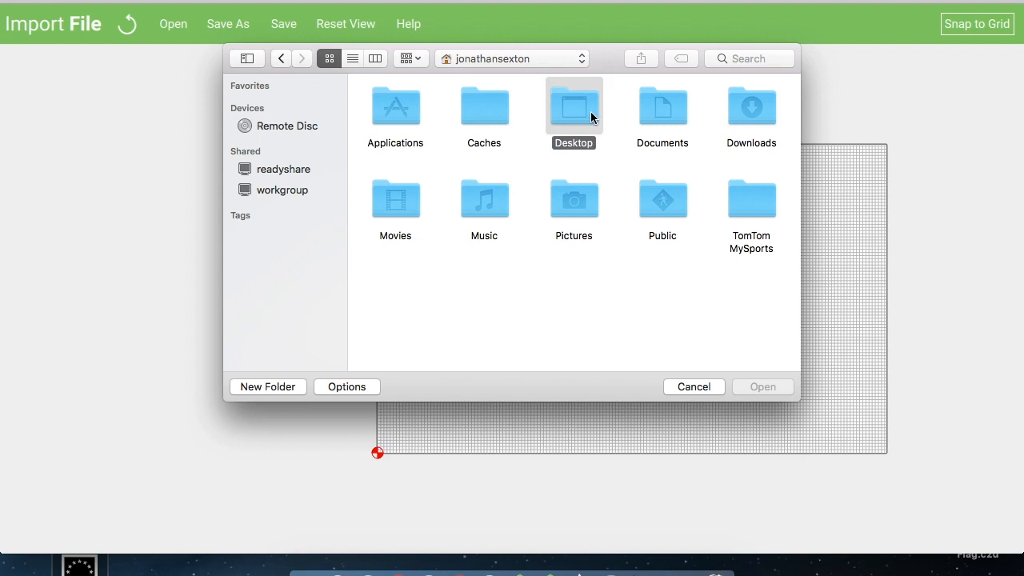
double_click(590, 116)
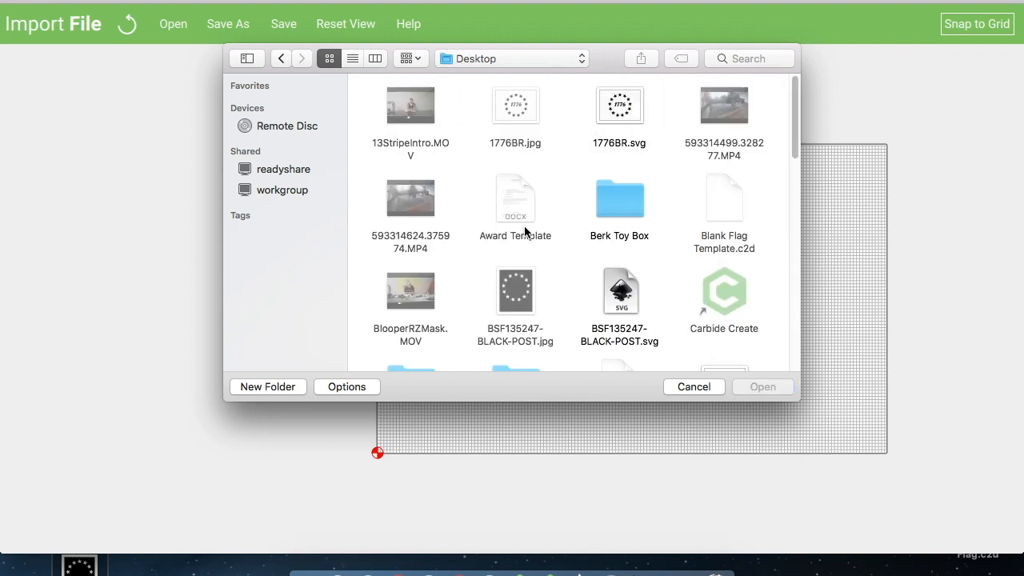
click(622, 291)
click(761, 387)
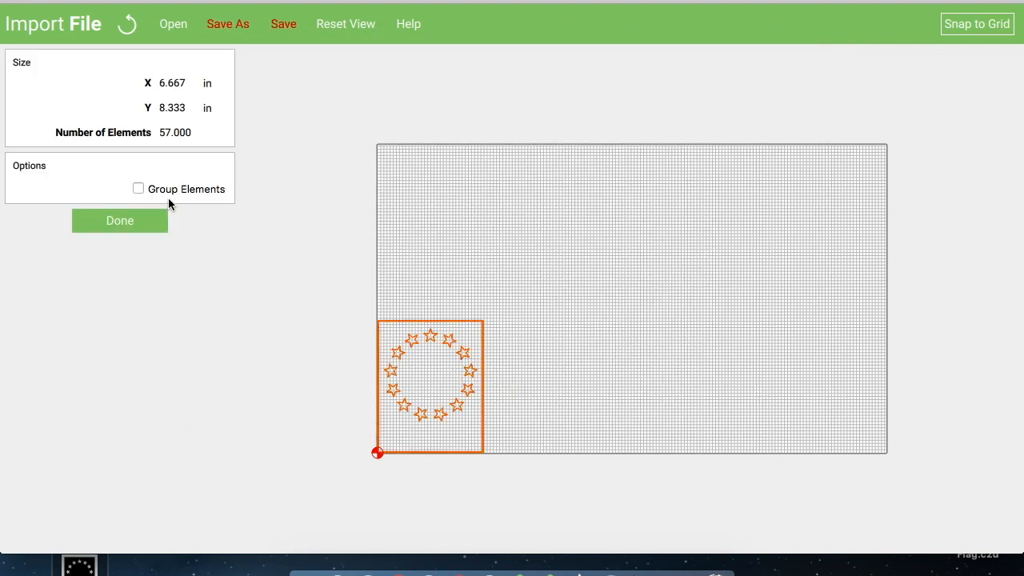
Move the imported star artwork near the stock's upper-left corner, group its elements, and finish the import
drag(408, 342, 443, 183)
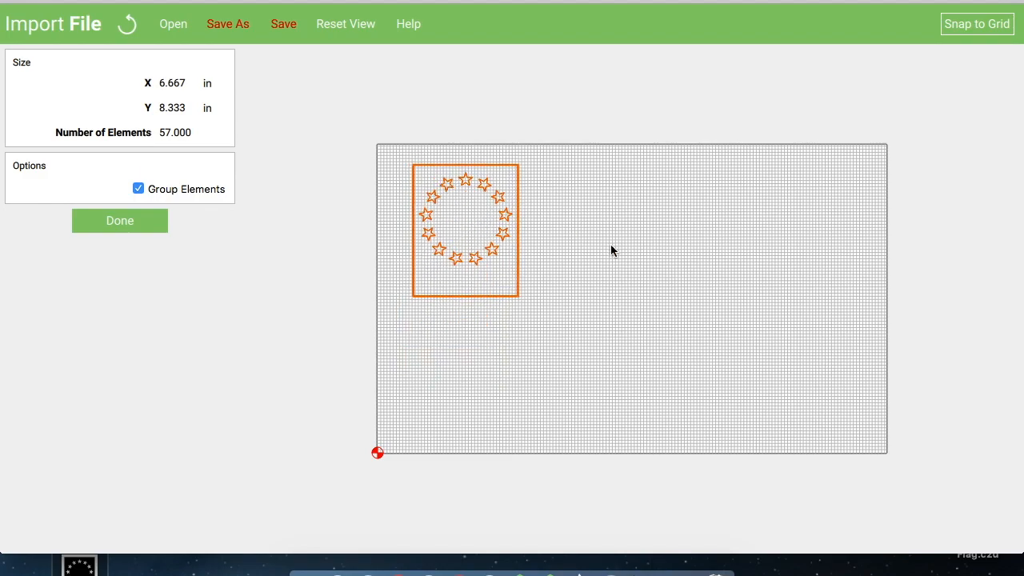
scroll(610, 244, up, 5)
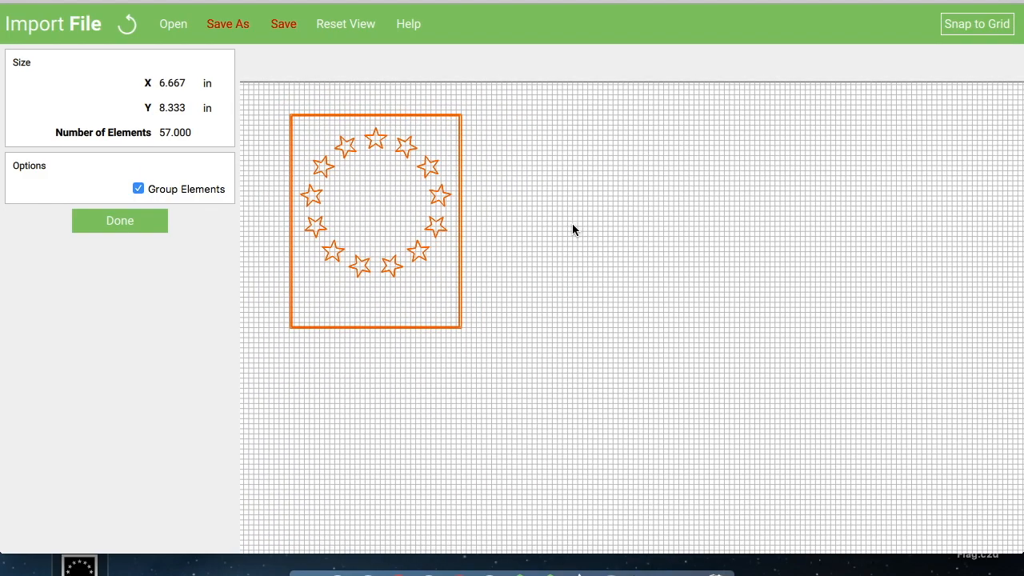
click(572, 229)
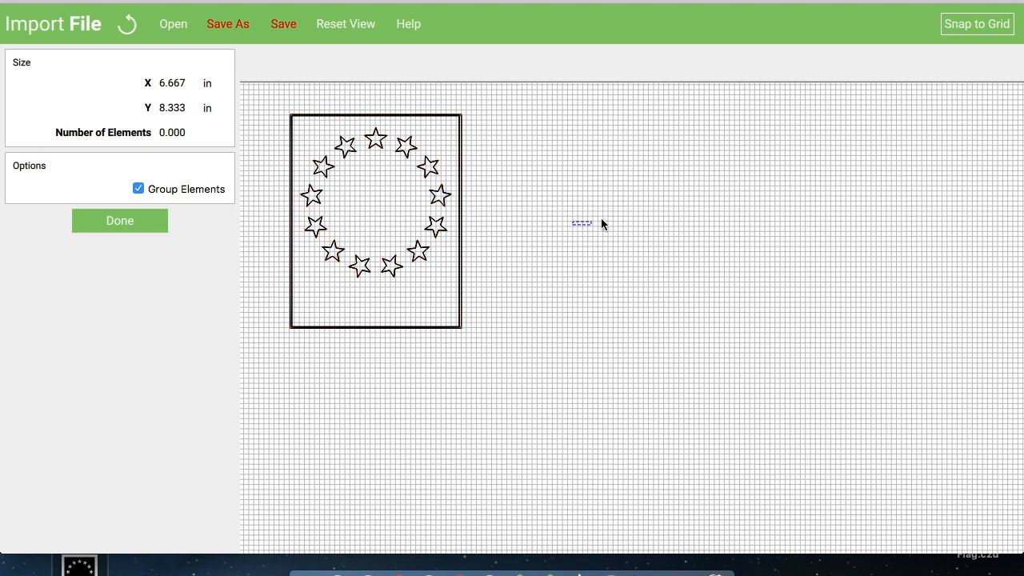
click(460, 271)
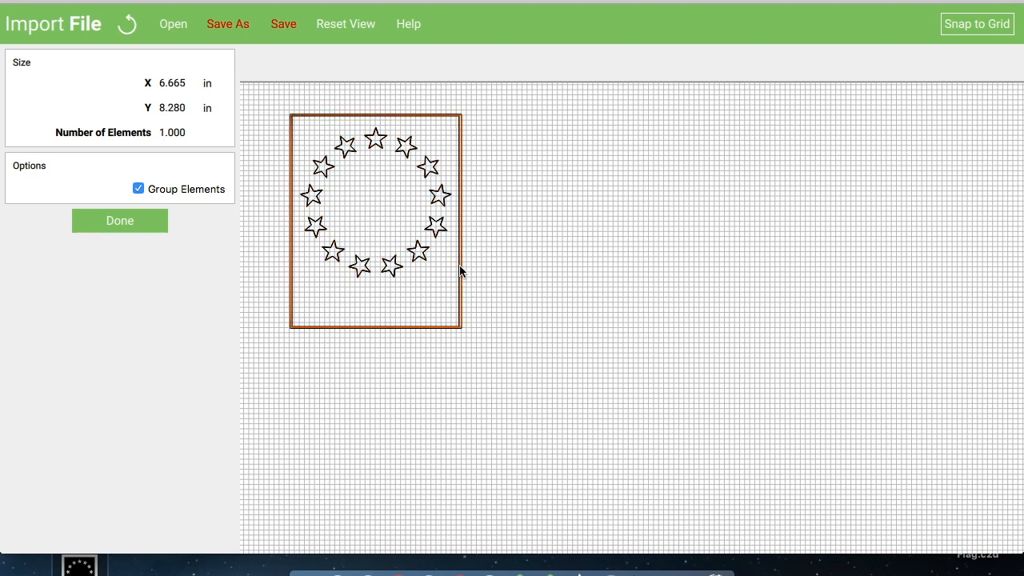
click(460, 278)
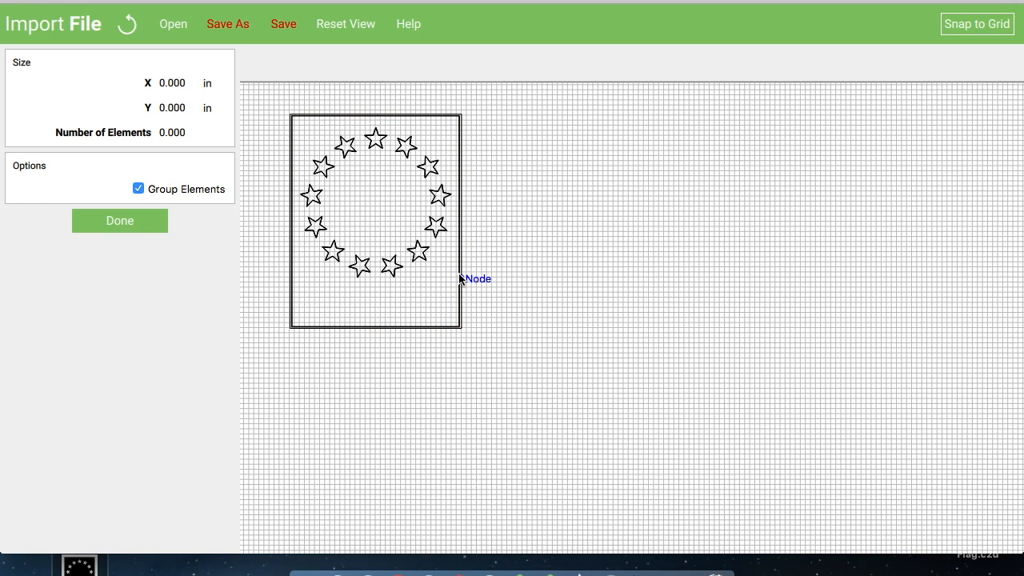
click(460, 278)
click(459, 278)
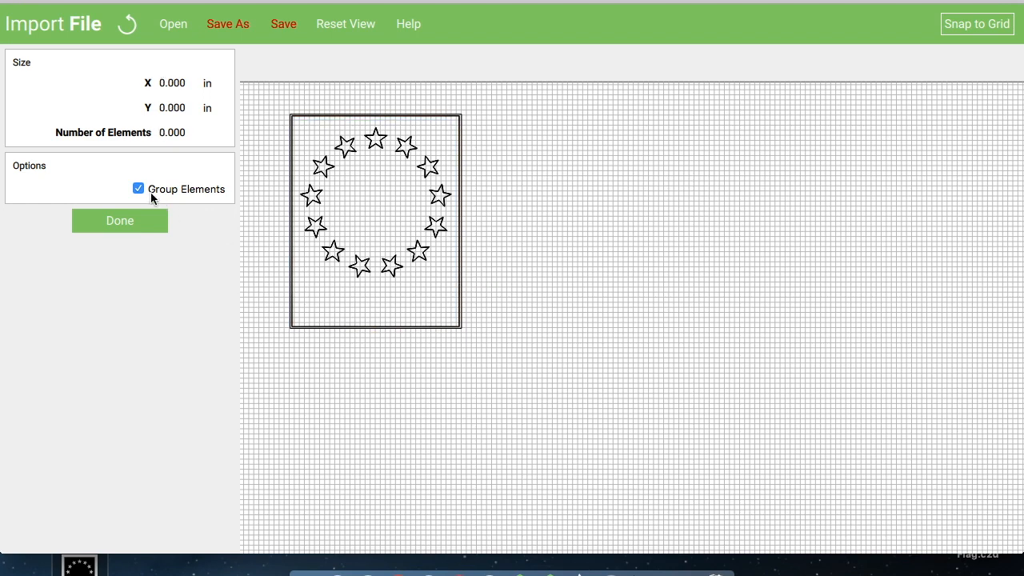
click(125, 229)
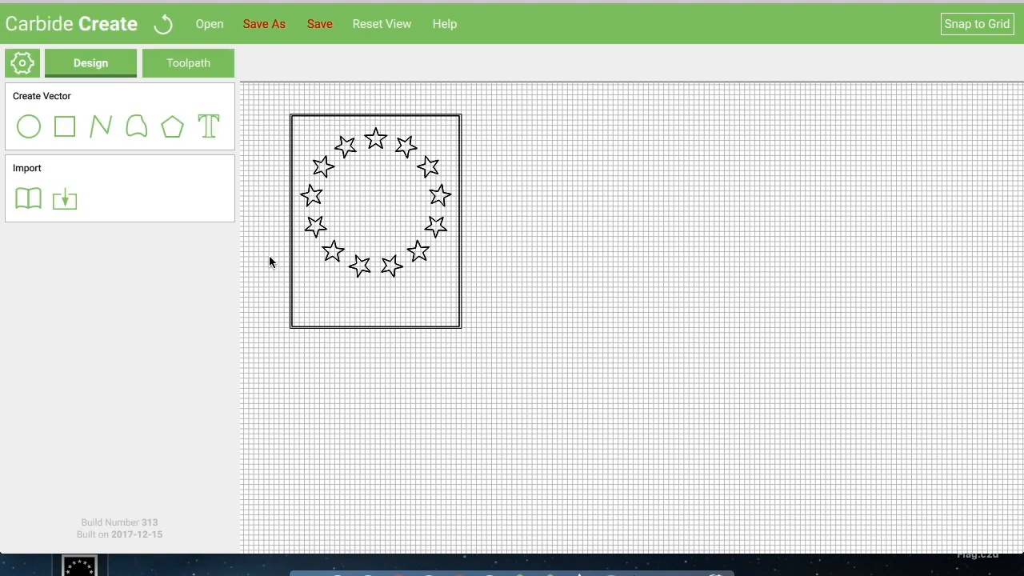
Select the rectangular border around the stars and delete it
click(292, 291)
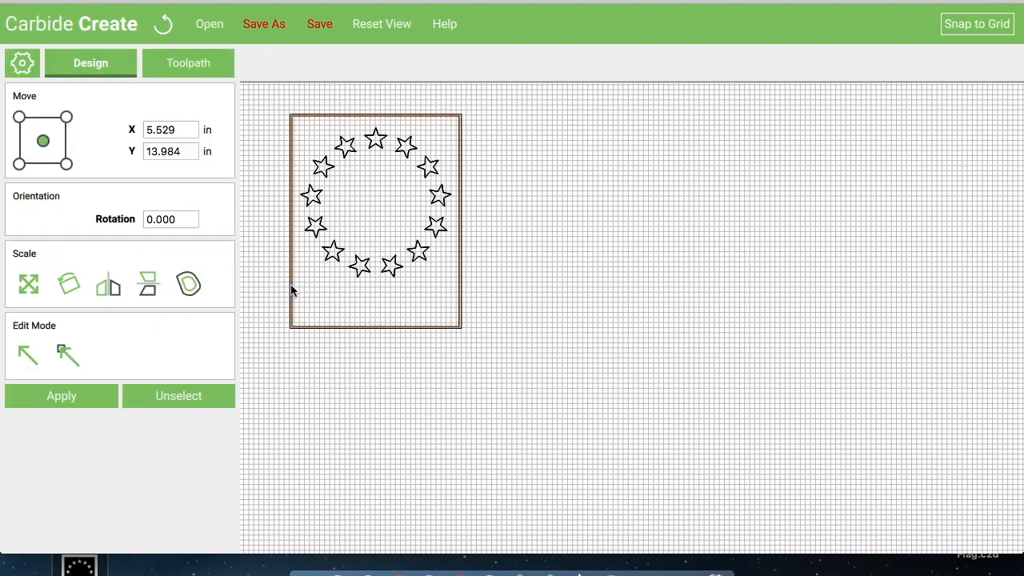
click(292, 291)
click(292, 291)
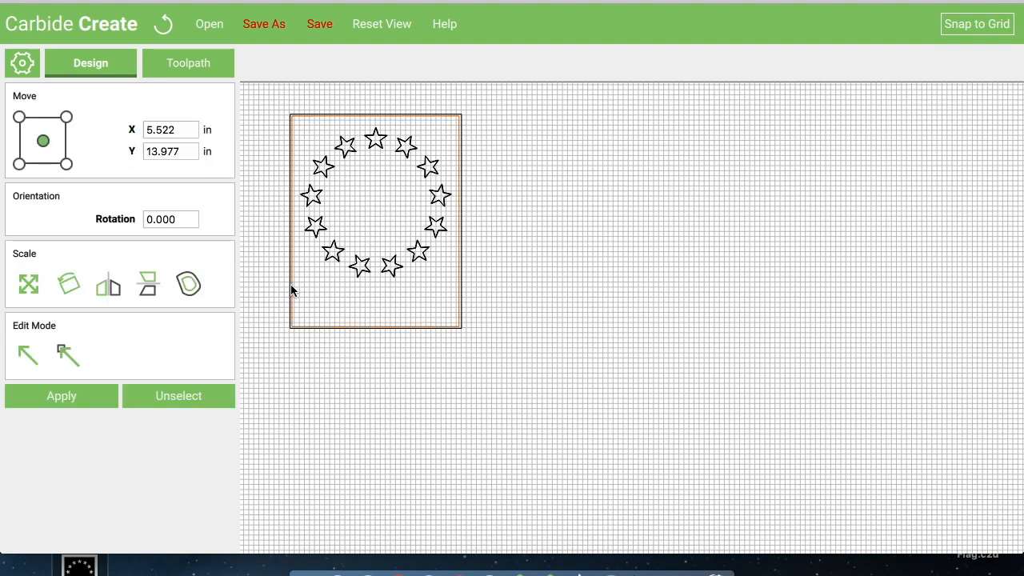
click(292, 291)
click(291, 292)
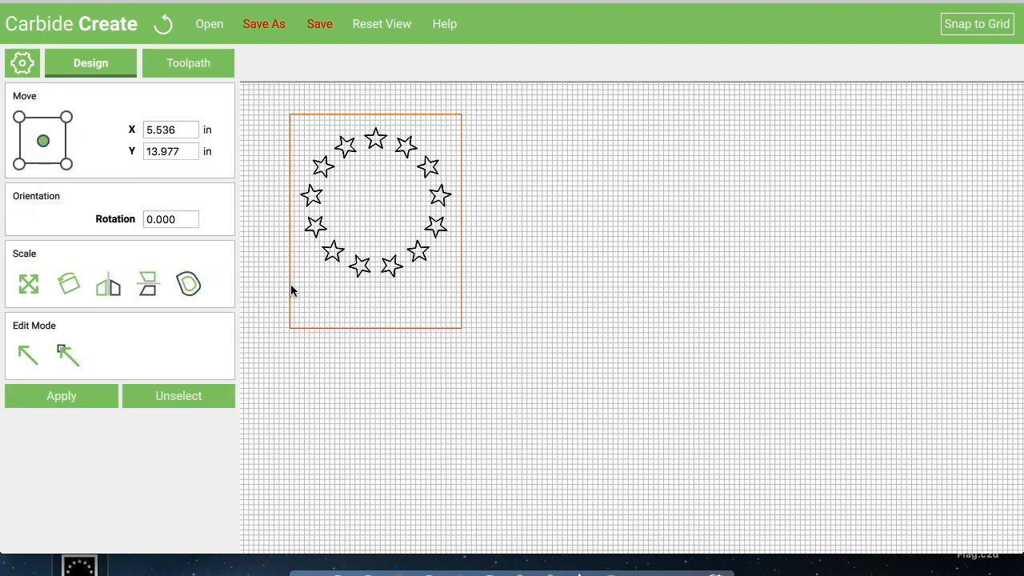
key(Delete)
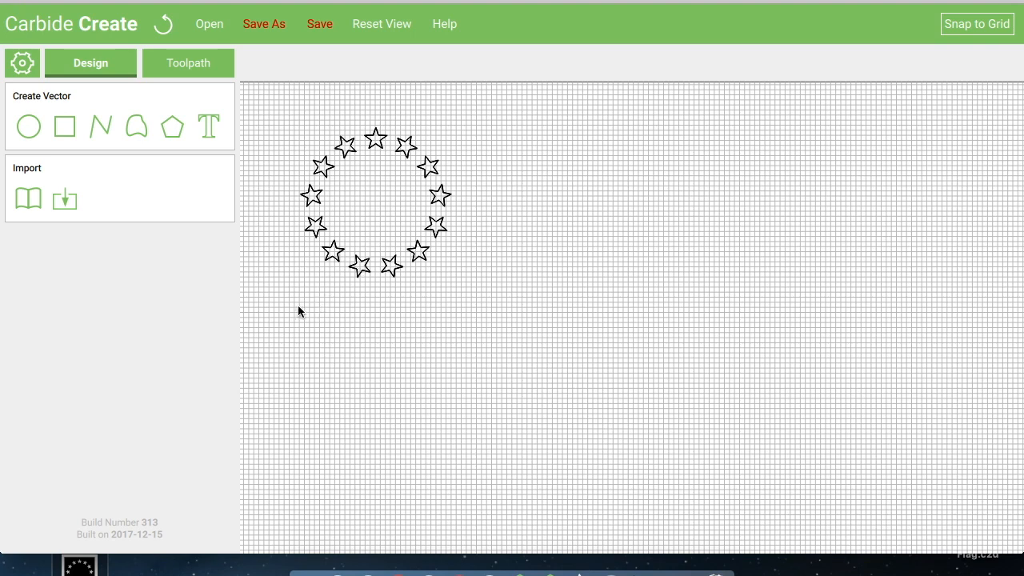
Box-select all the stars and ungroup them
drag(295, 302, 448, 123)
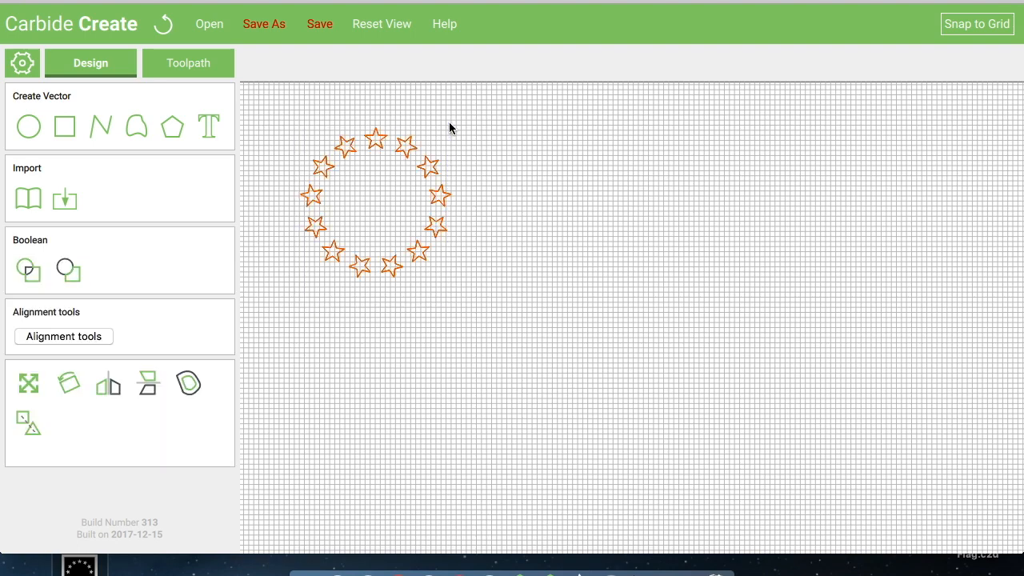
click(28, 418)
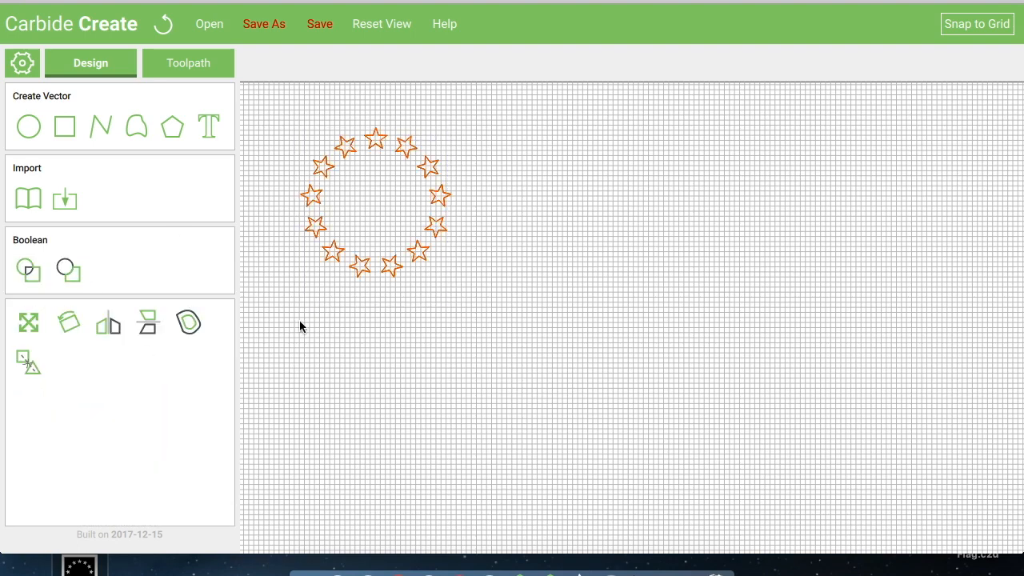
Open an existing flag design file with a 50-star canton
mouse_move(360, 270)
mouse_down()
mouse_move(425, 261)
mouse_move(387, 244)
mouse_move(411, 272)
mouse_move(349, 240)
mouse_move(350, 254)
mouse_up()
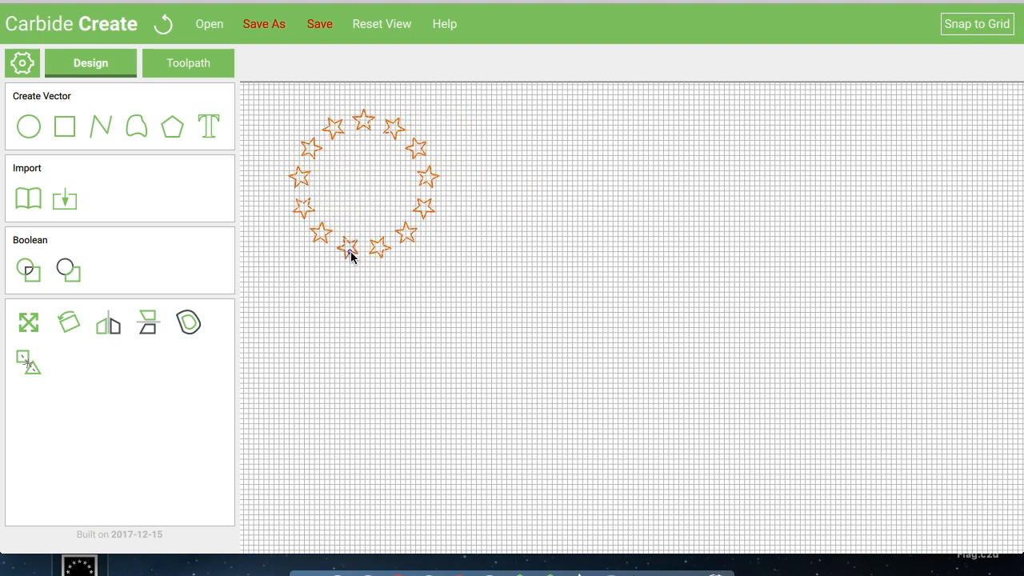
scroll(584, 304, down, 3)
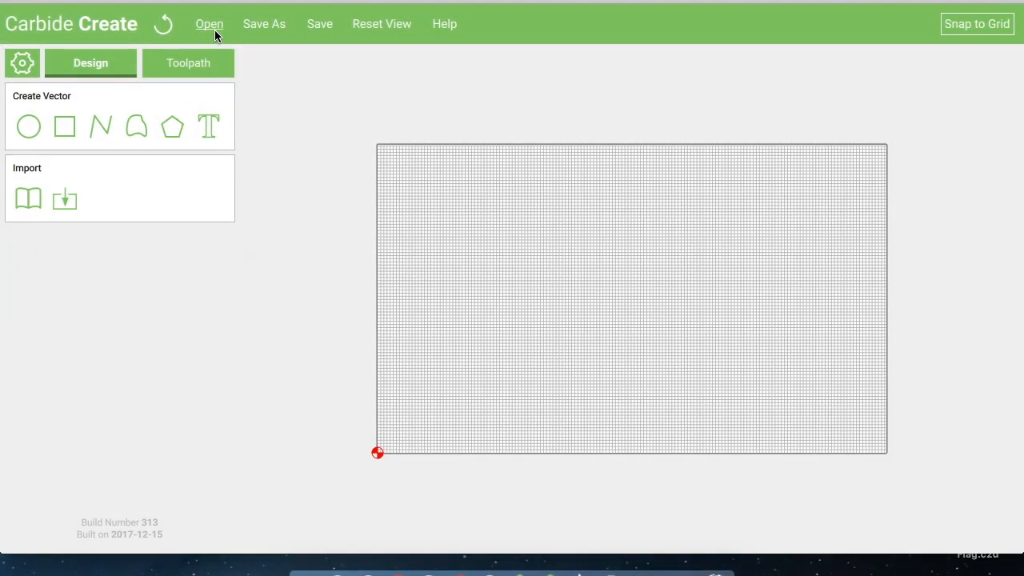
click(209, 24)
click(733, 175)
click(769, 392)
Box-select all the stars in the canton and delete them
scroll(769, 392, up, 3)
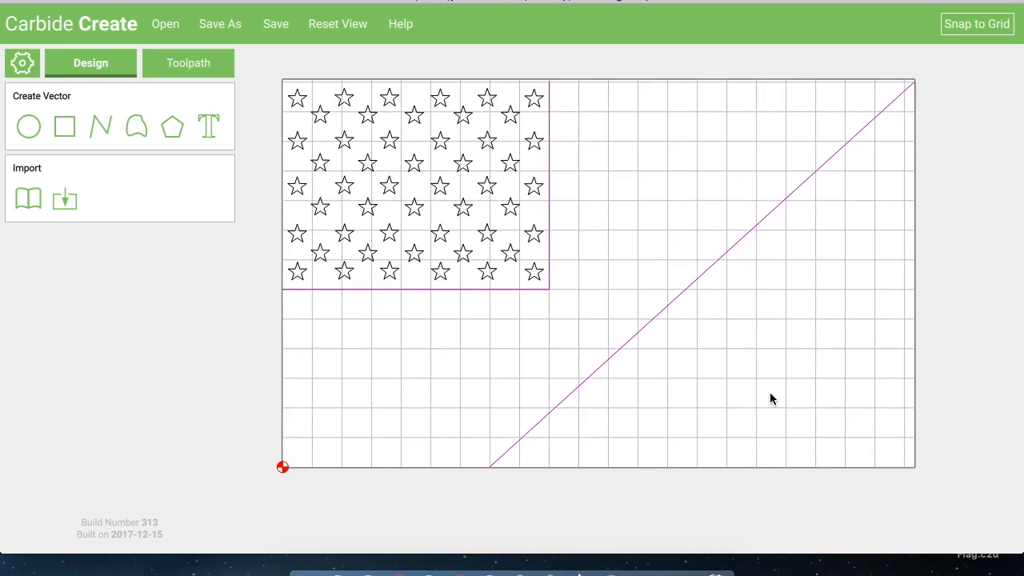
middle_drag(624, 230, 686, 274)
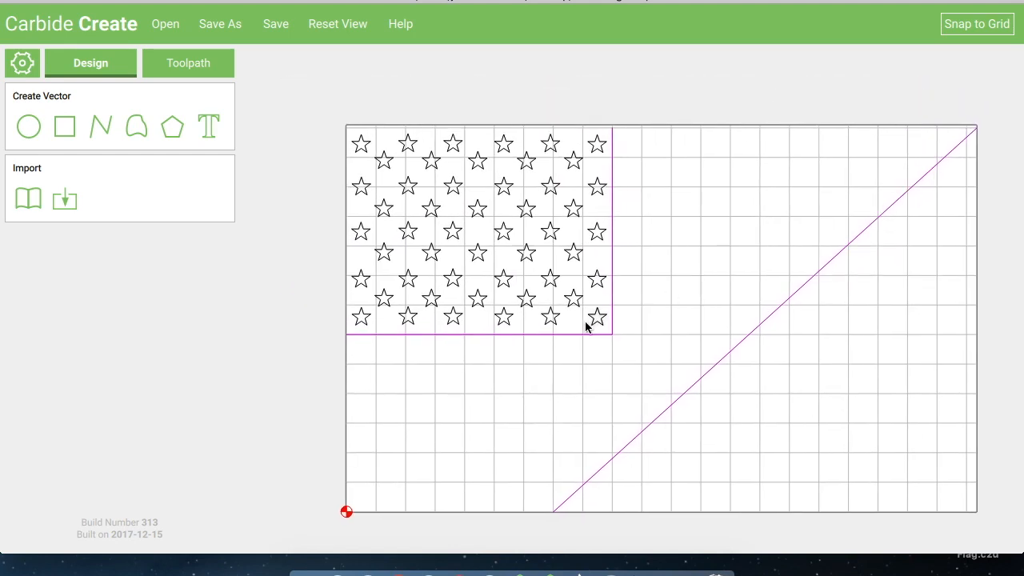
click(604, 323)
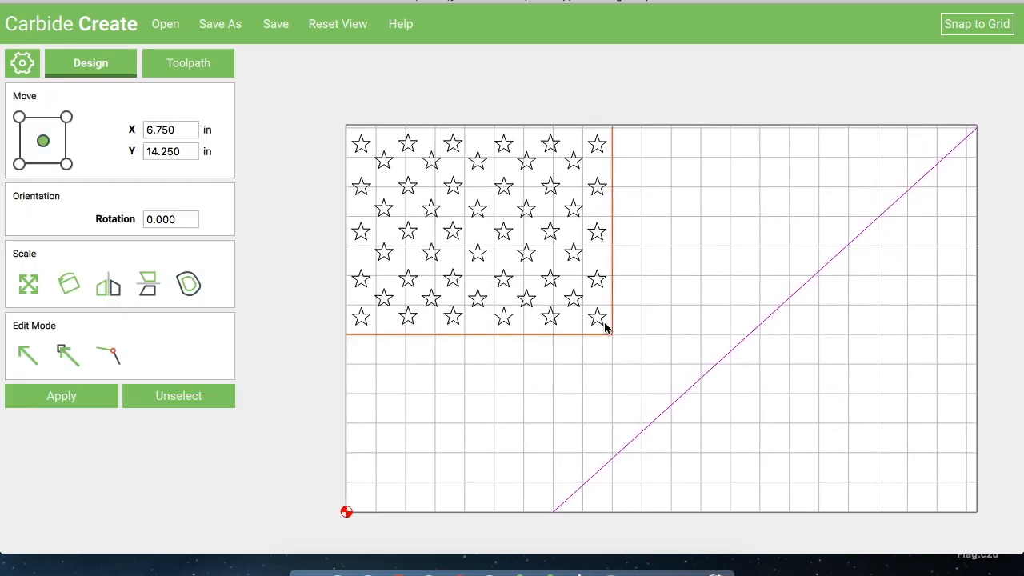
click(354, 308)
drag(348, 311, 598, 146)
key(Delete)
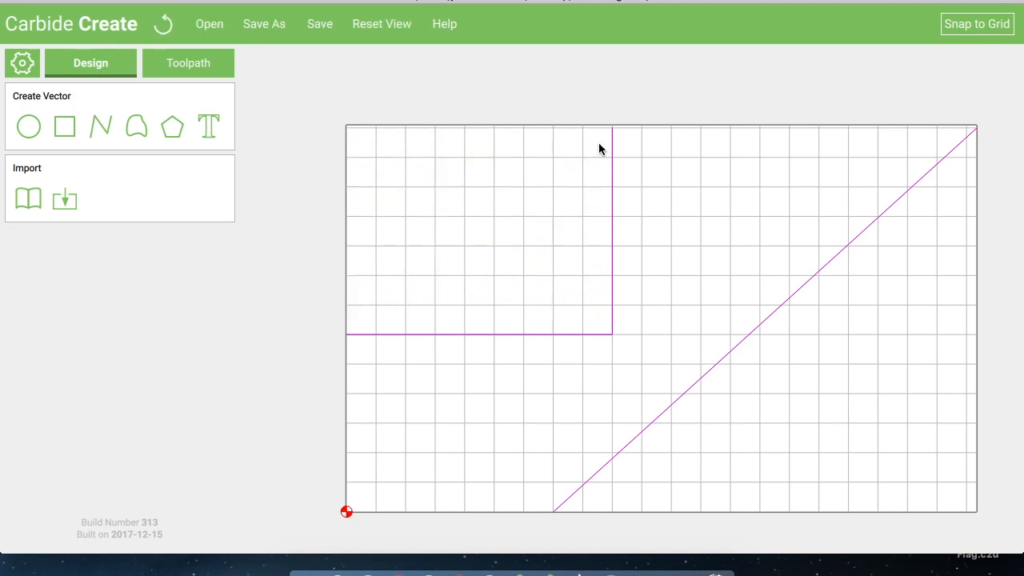
Import 1776BR.svg from the Desktop folder
click(67, 200)
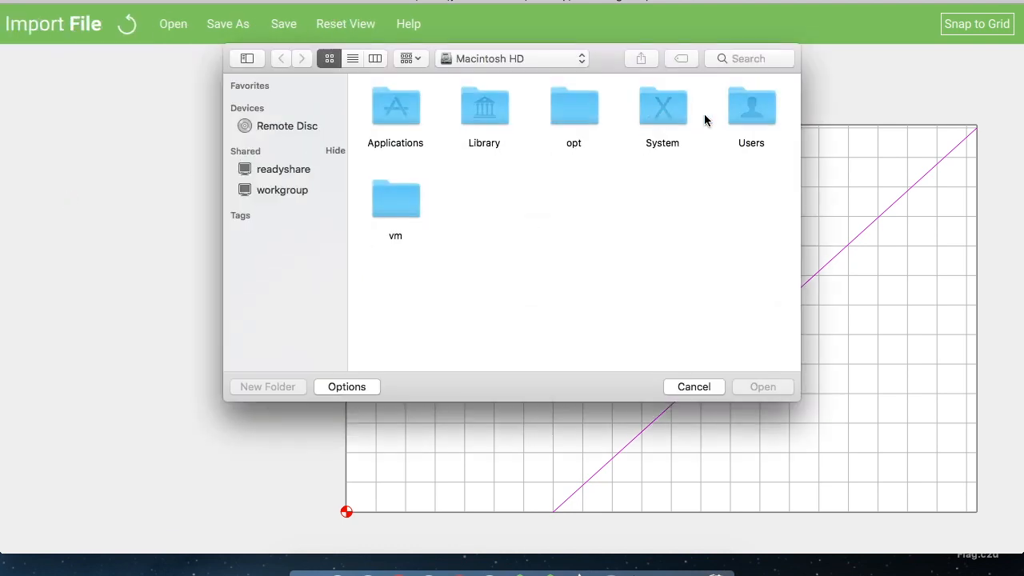
double_click(755, 104)
click(482, 112)
double_click(482, 119)
double_click(574, 116)
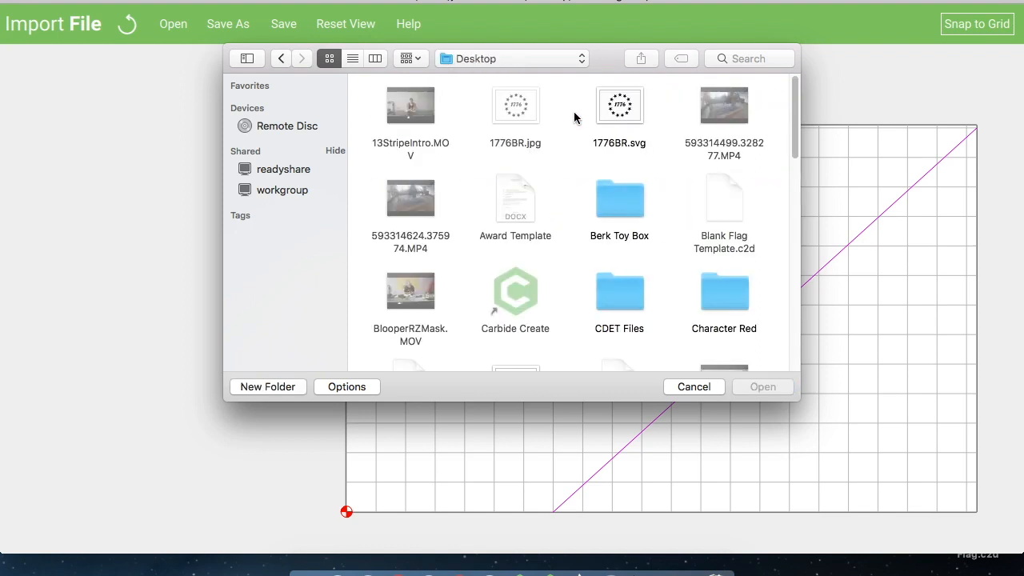
click(618, 108)
click(756, 387)
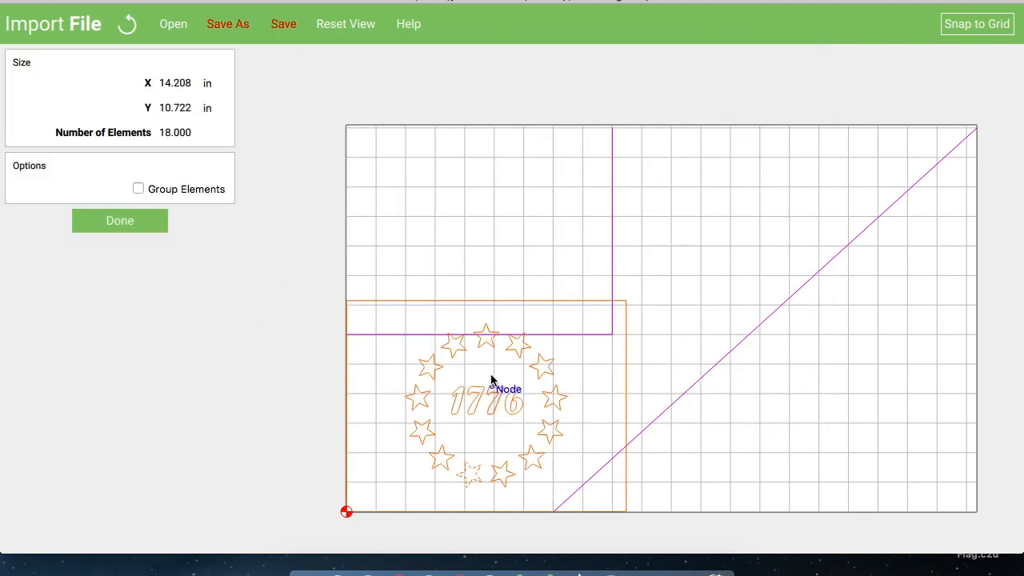
Position the imported 1776 star-circle artwork, excluding the diagonal line, inside the canton's upper-left area
drag(427, 368, 756, 327)
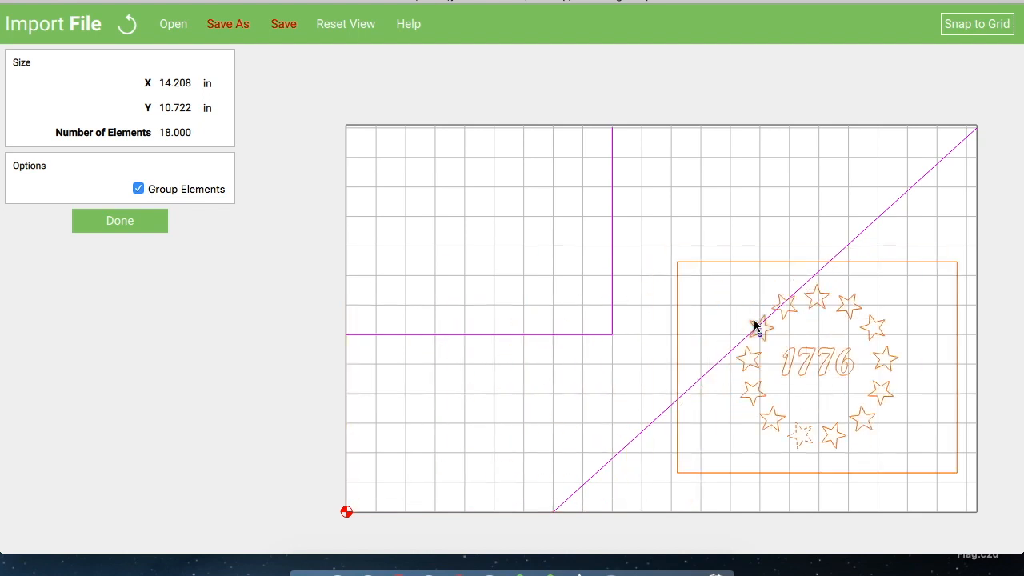
click(661, 289)
click(677, 288)
click(676, 288)
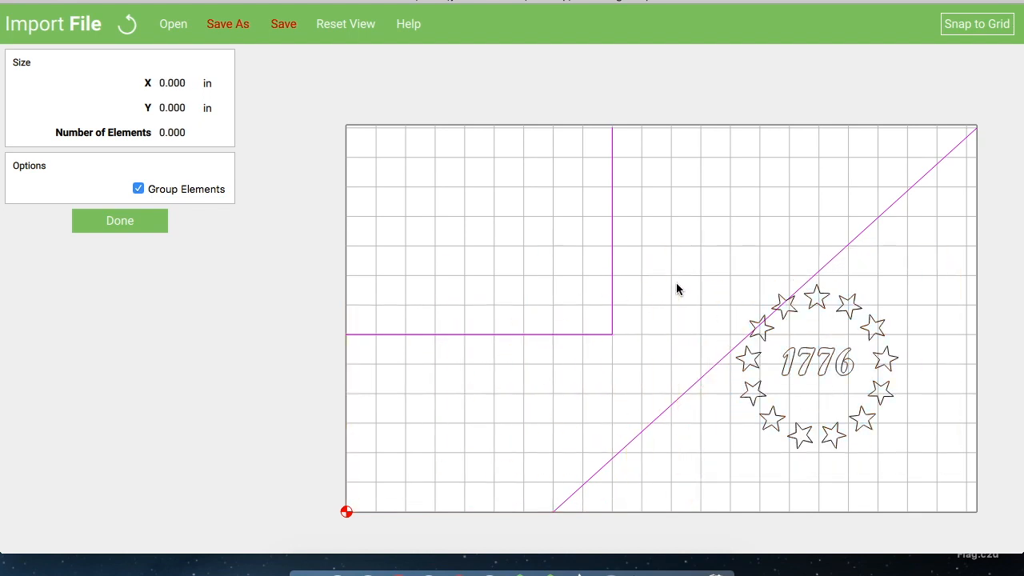
click(766, 420)
click(125, 25)
click(719, 462)
drag(720, 463, 897, 272)
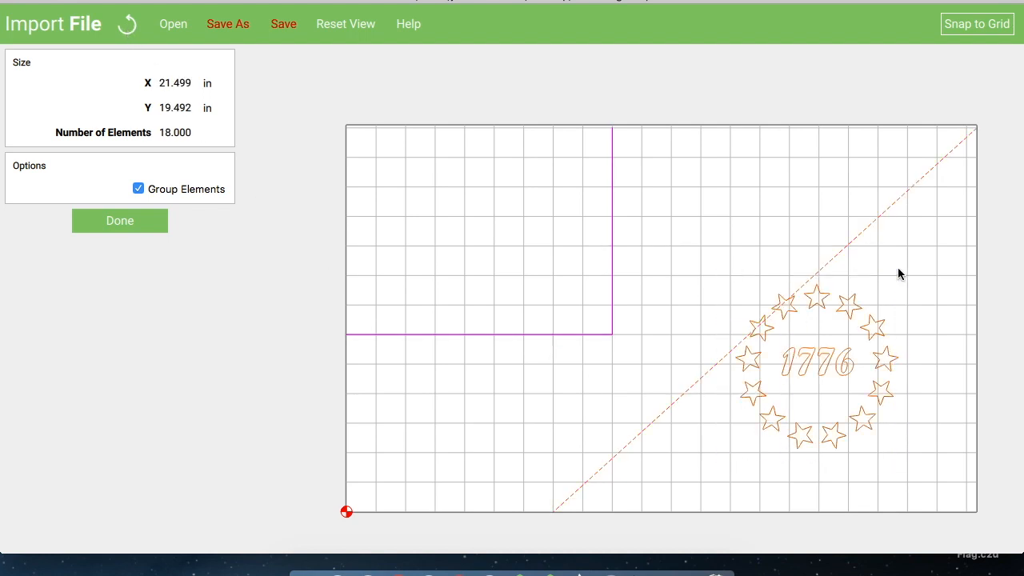
shift+click(679, 402)
drag(750, 365, 413, 231)
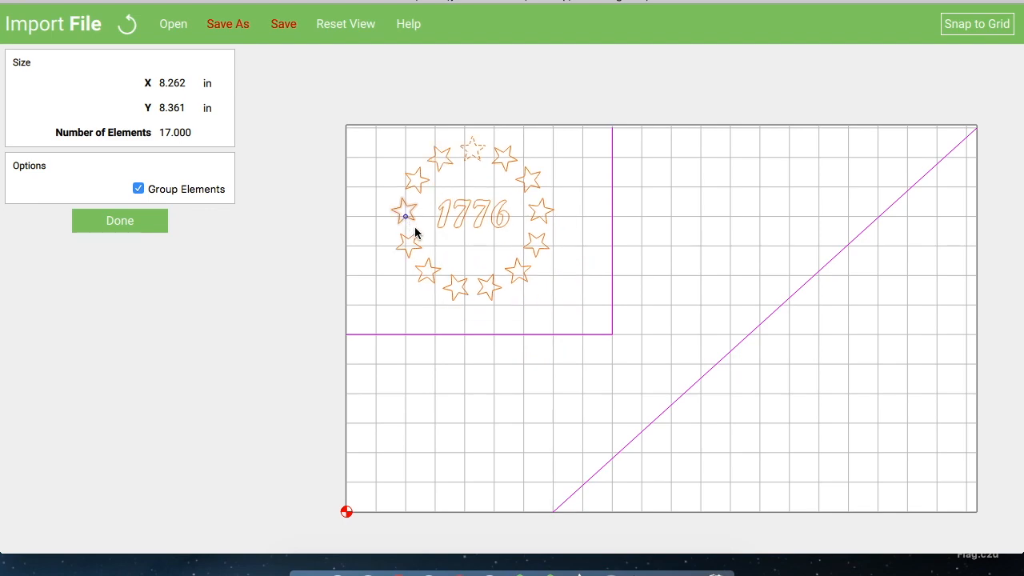
drag(415, 227, 404, 230)
Nudge the artwork into place and finish the import with elements grouped
scroll(419, 231, up, 3)
scroll(419, 230, up, 2)
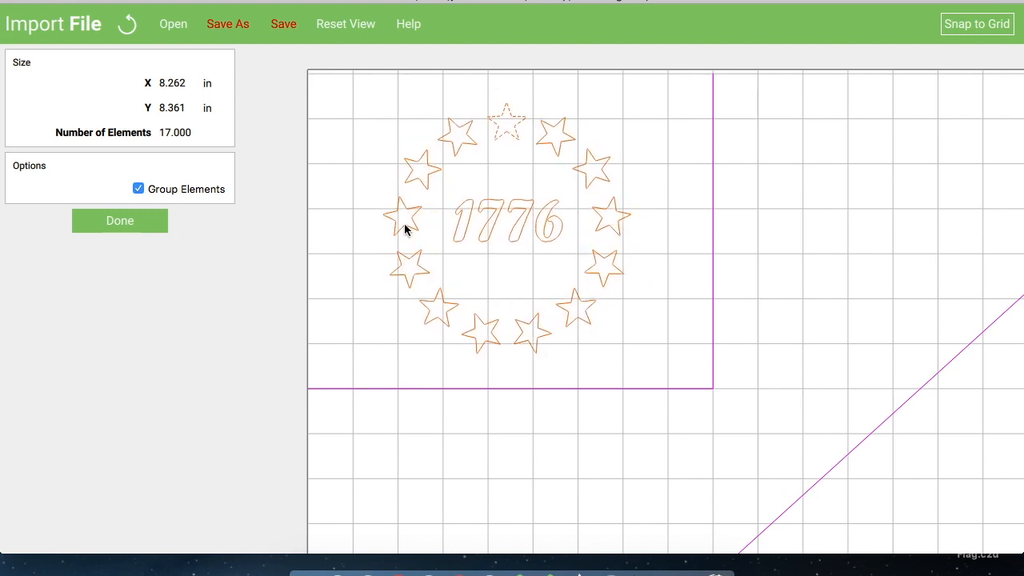
drag(404, 228, 406, 227)
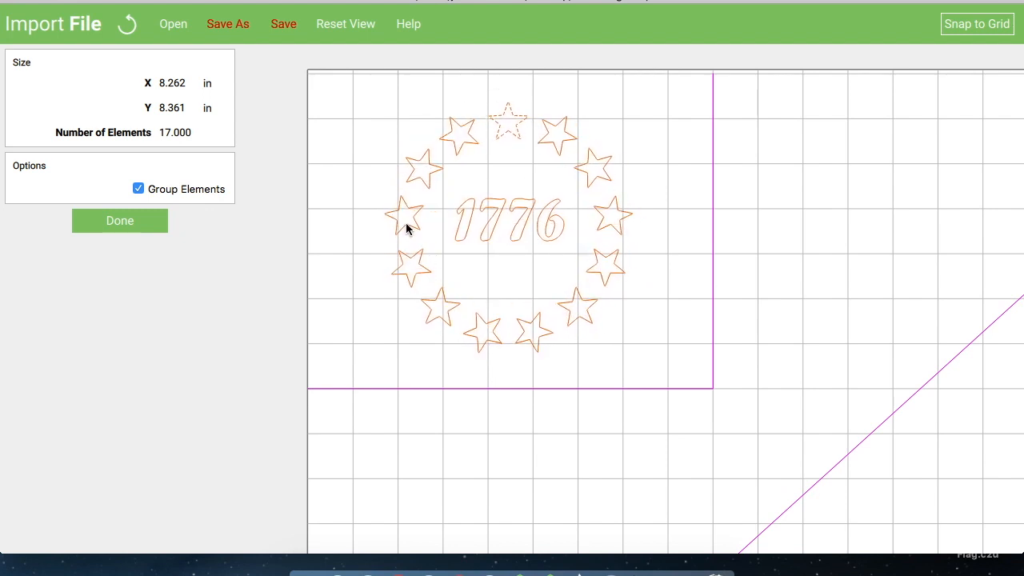
click(347, 315)
click(131, 222)
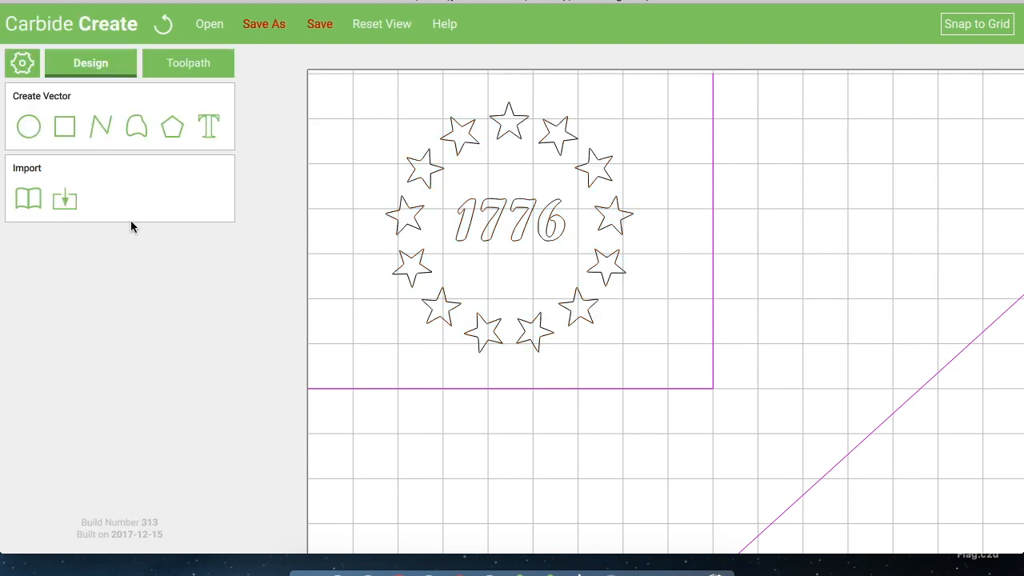
drag(367, 334, 653, 105)
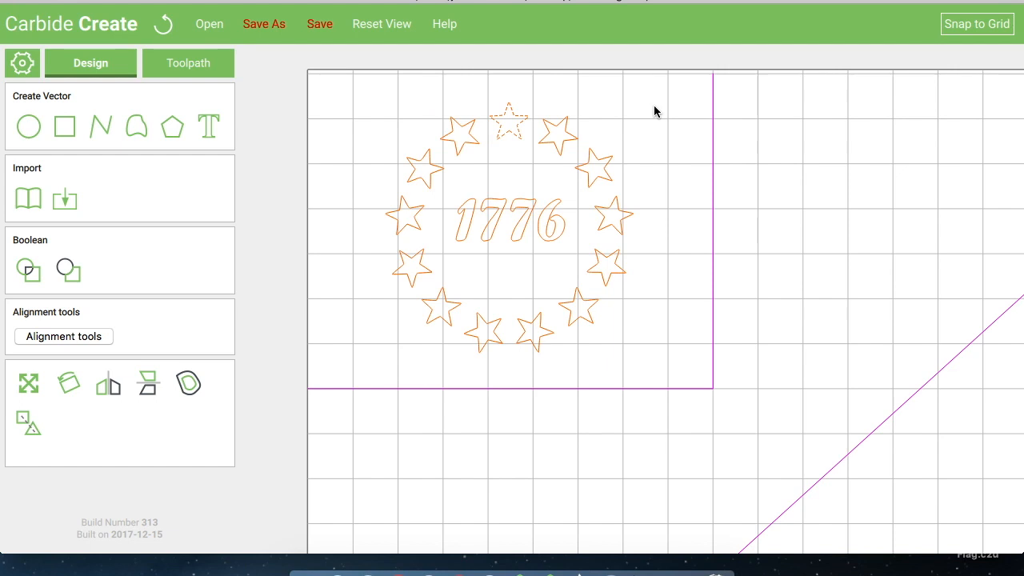
click(28, 419)
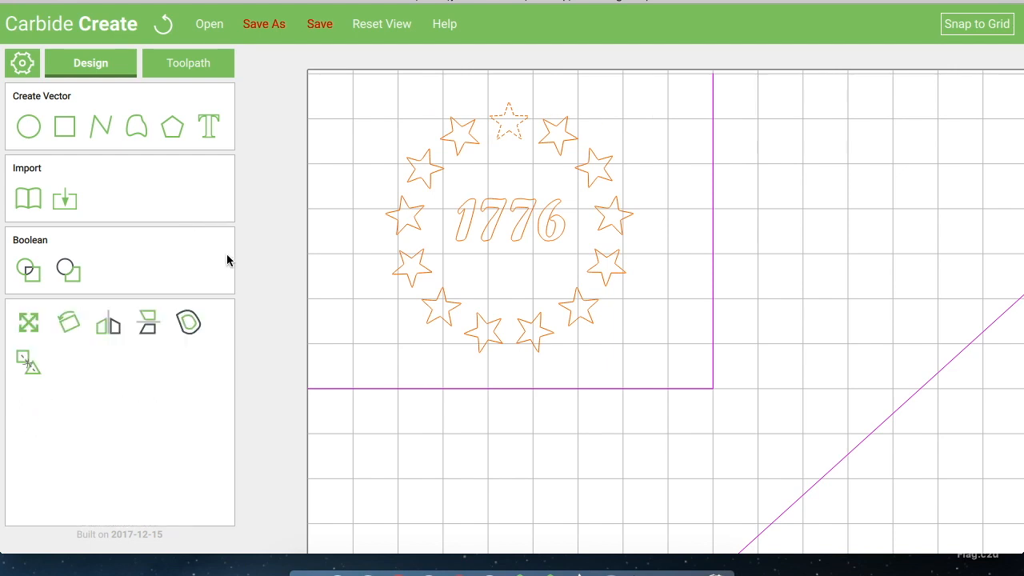
click(464, 226)
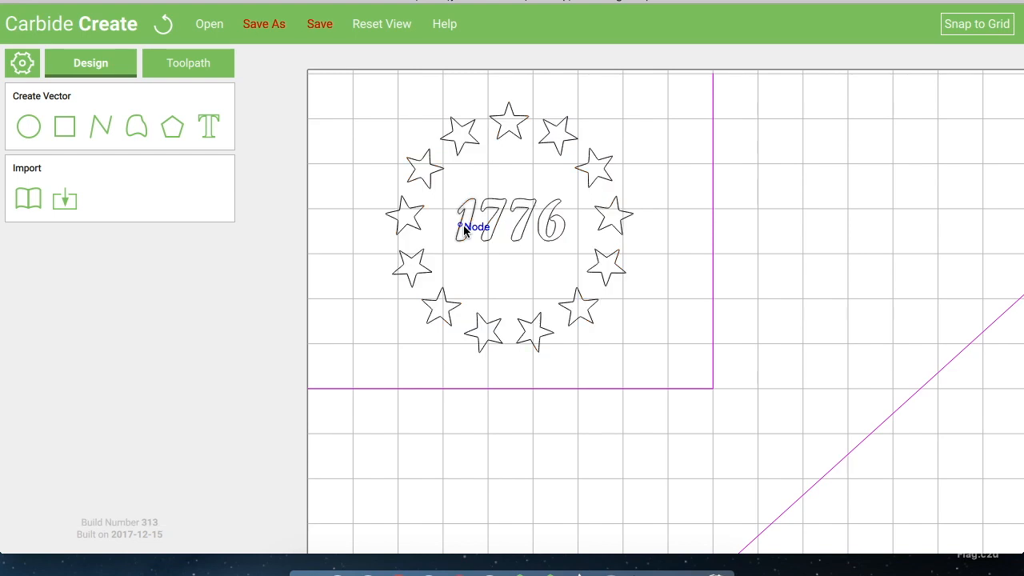
click(463, 231)
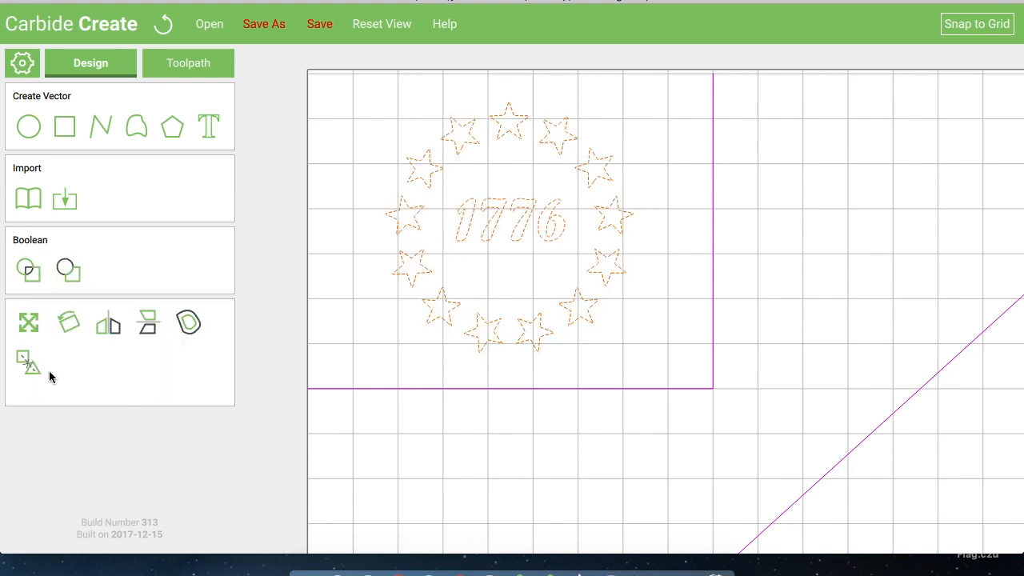
click(28, 366)
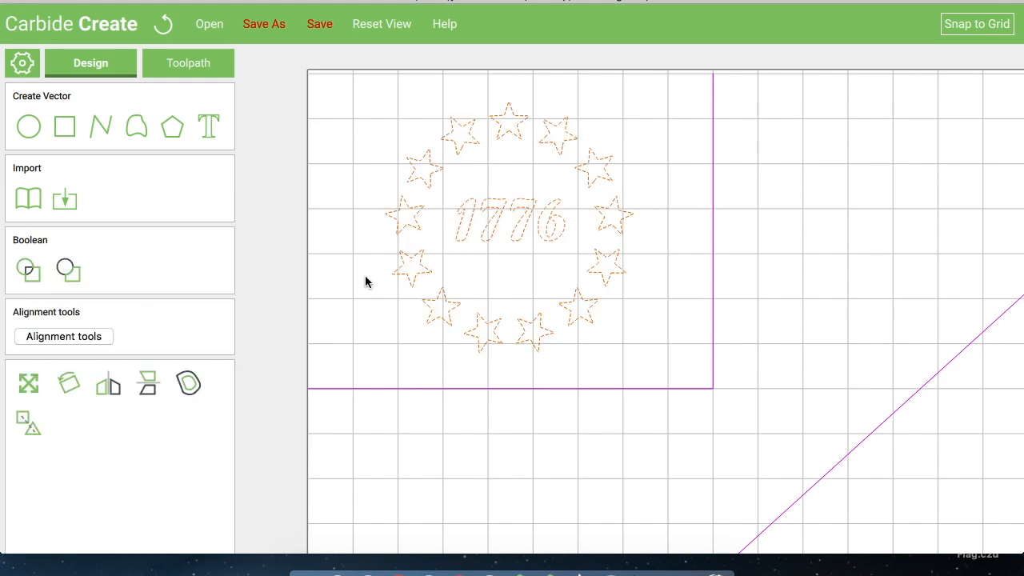
Remove the 1776 digits from the selection and group the remaining stars
click(452, 231)
click(484, 225)
click(519, 221)
click(547, 218)
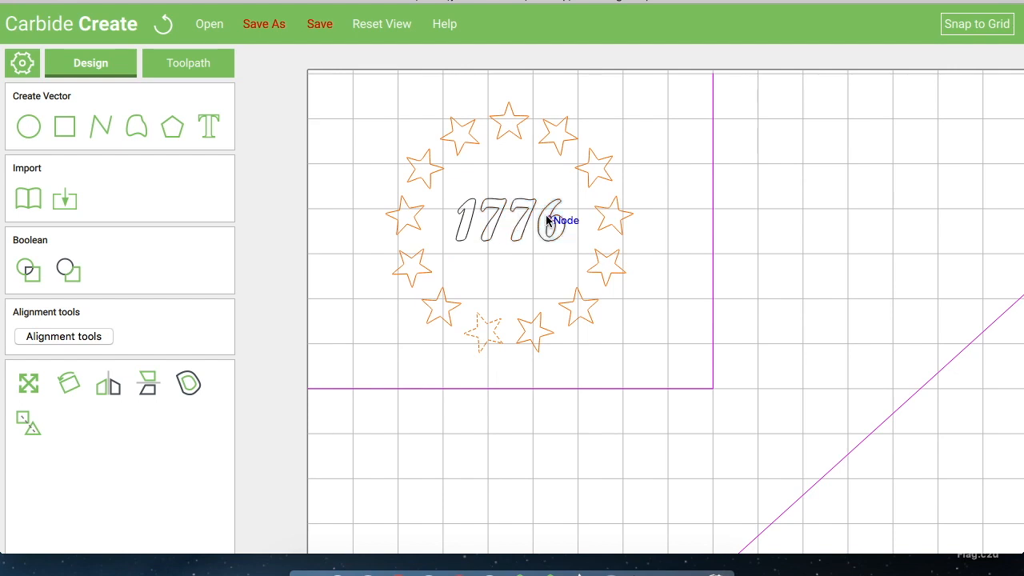
click(29, 423)
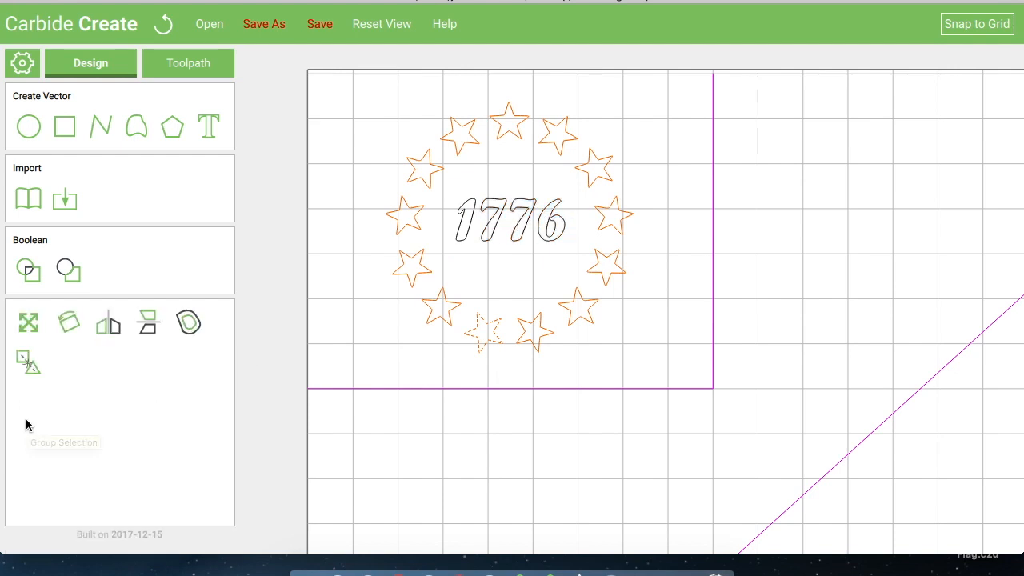
click(352, 312)
Delete the existing Stars toolpath
click(184, 68)
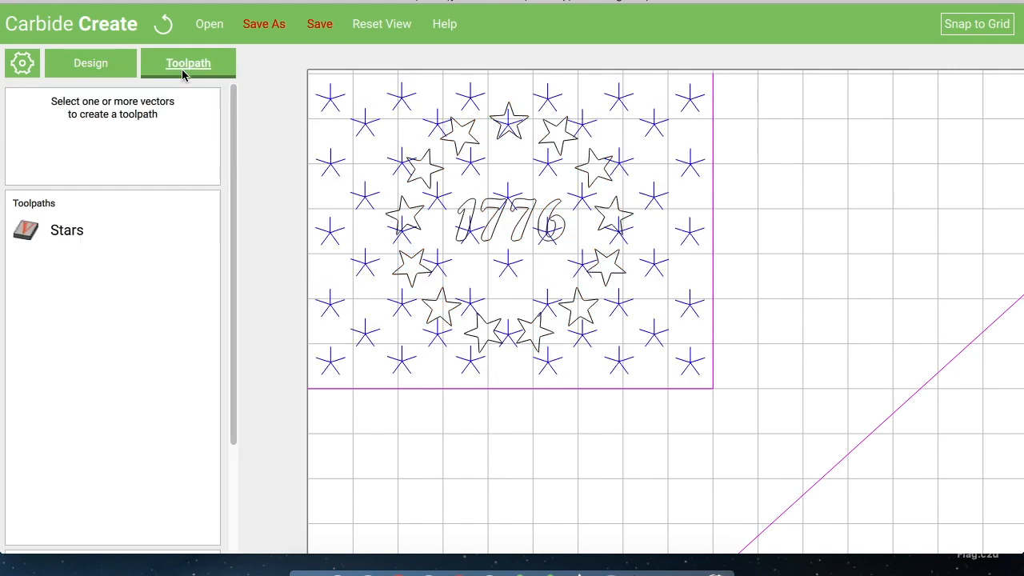
right_click(66, 231)
click(100, 265)
Create a contour toolpath with No Offset on the selected stars, leaving out the 1776 digits
drag(352, 343, 657, 118)
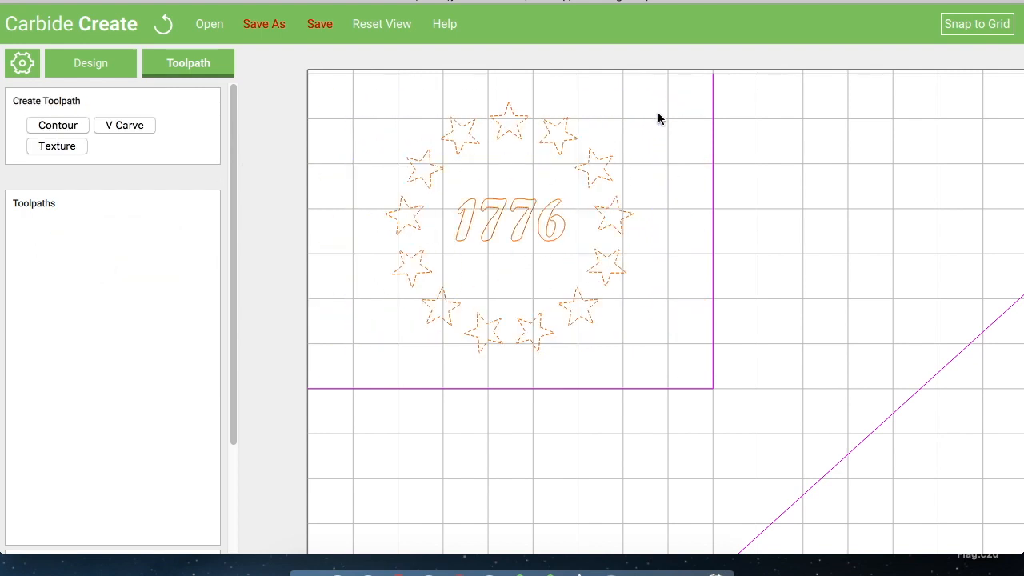
shift+click(468, 229)
shift+click(486, 228)
shift+click(513, 227)
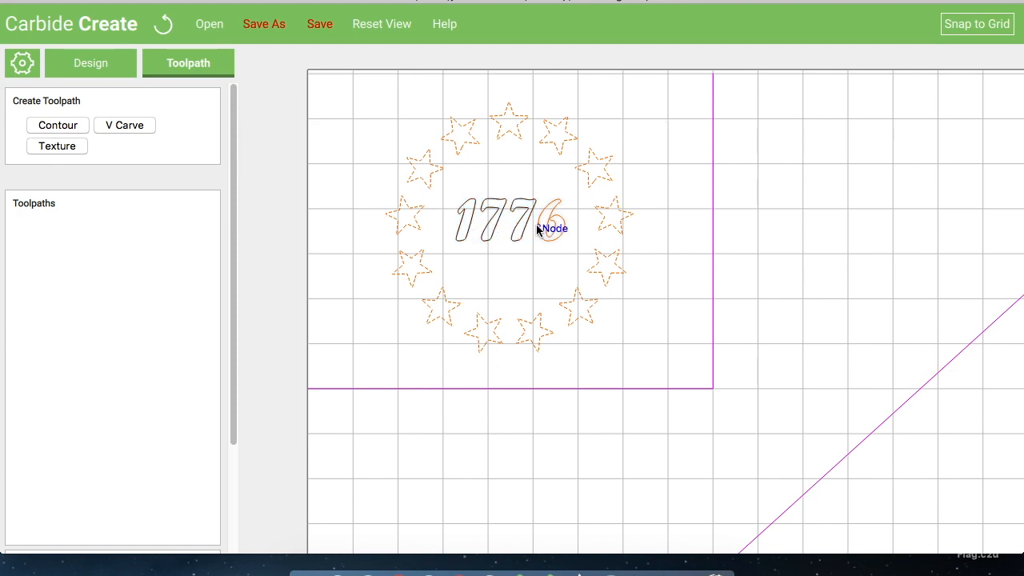
click(63, 126)
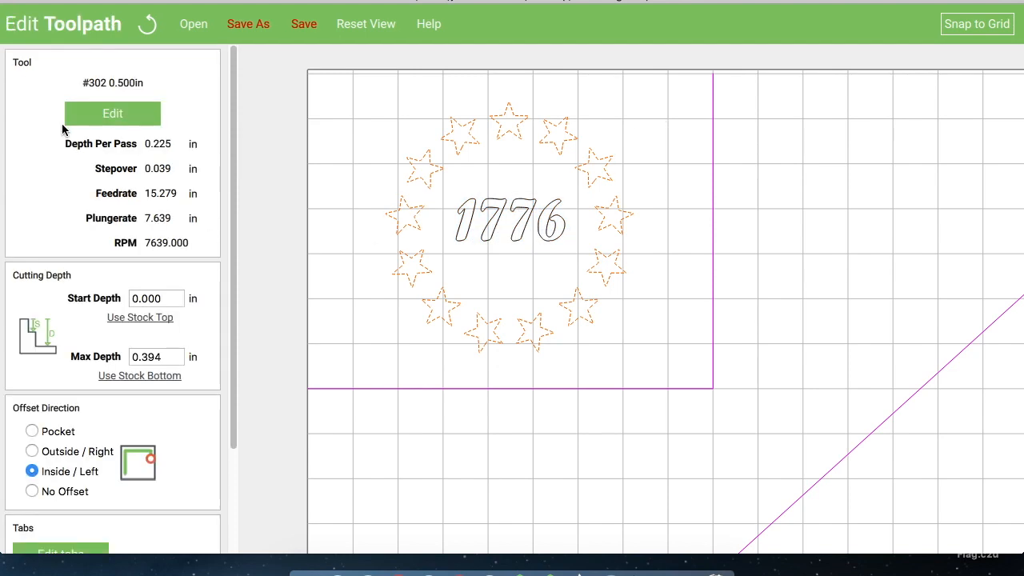
click(33, 490)
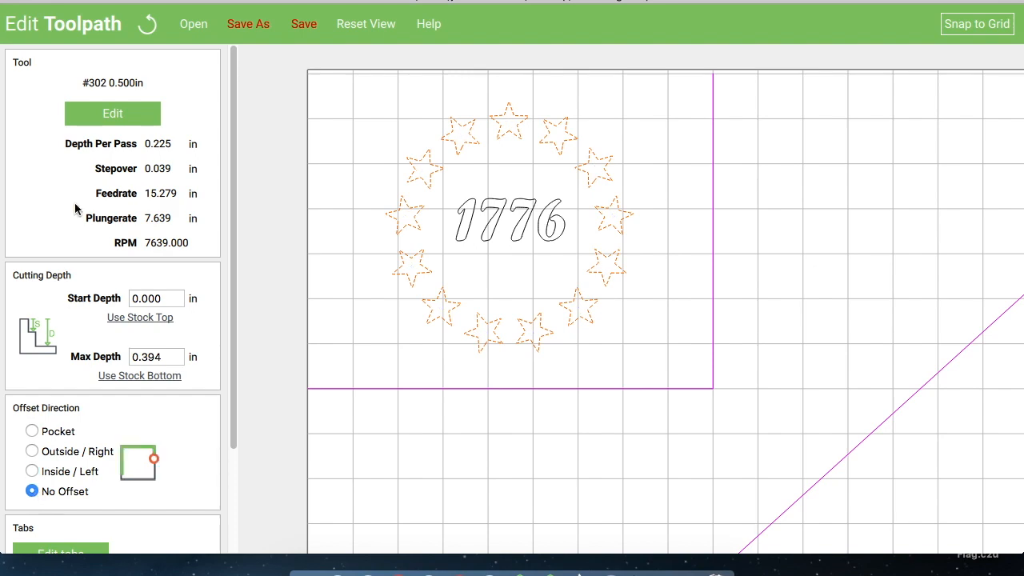
scroll(78, 210, down, 3)
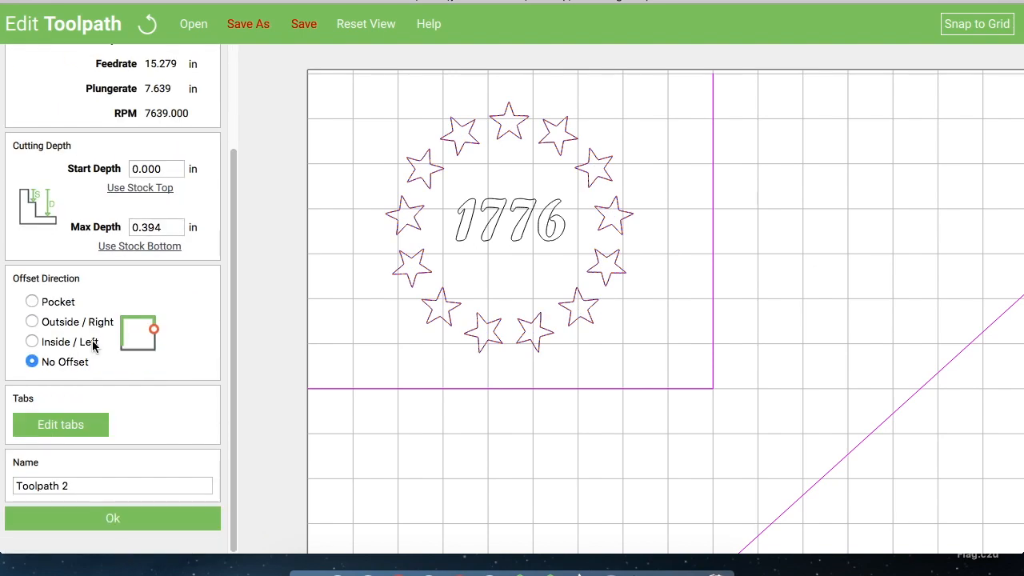
scroll(94, 344, up, 3)
scroll(96, 344, down, 3)
click(113, 517)
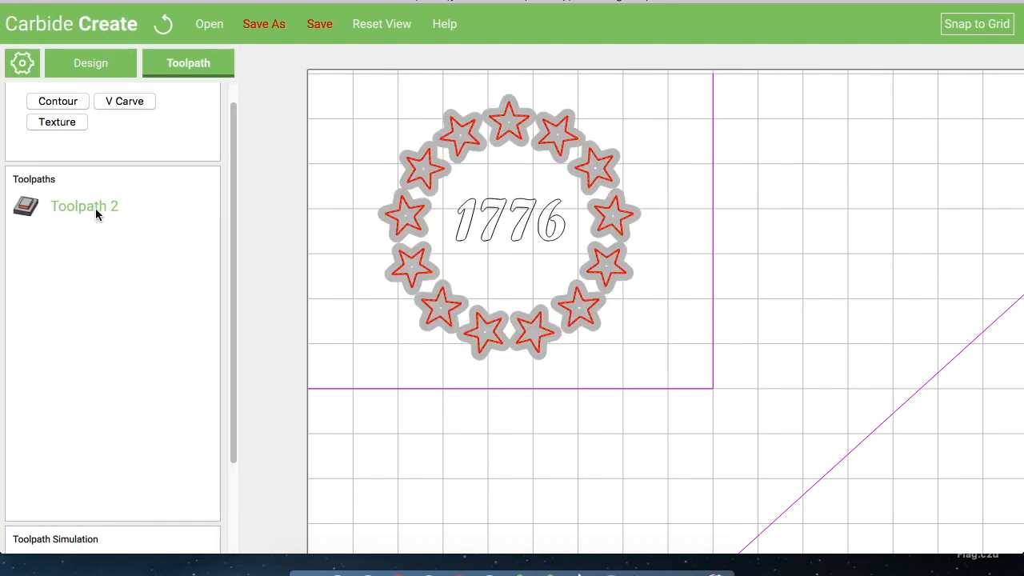
Delete the new Toolpath 2 contour toolpath
right_click(91, 211)
click(124, 247)
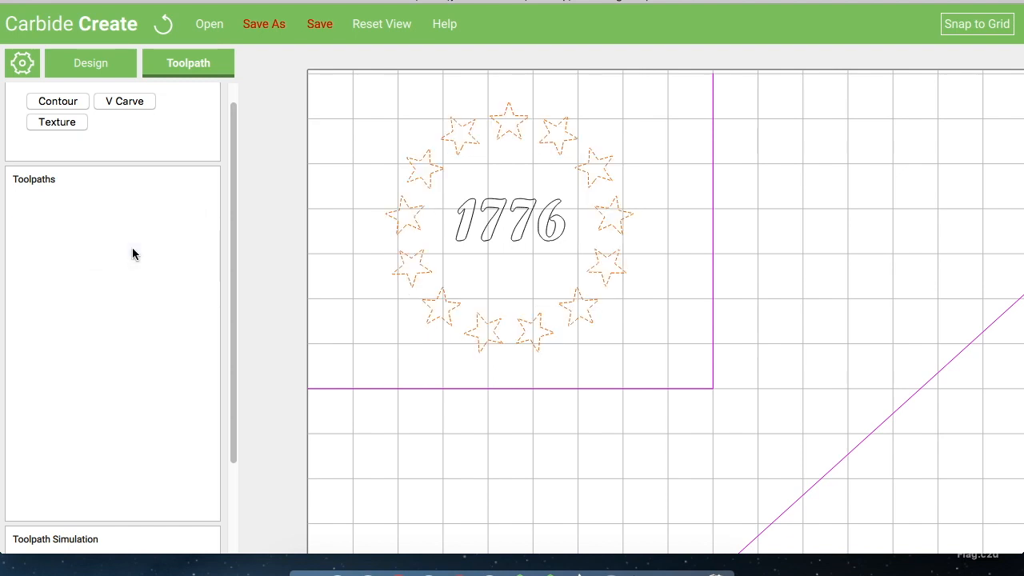
Create a V Carve toolpath on the stars and name it Stars
click(120, 104)
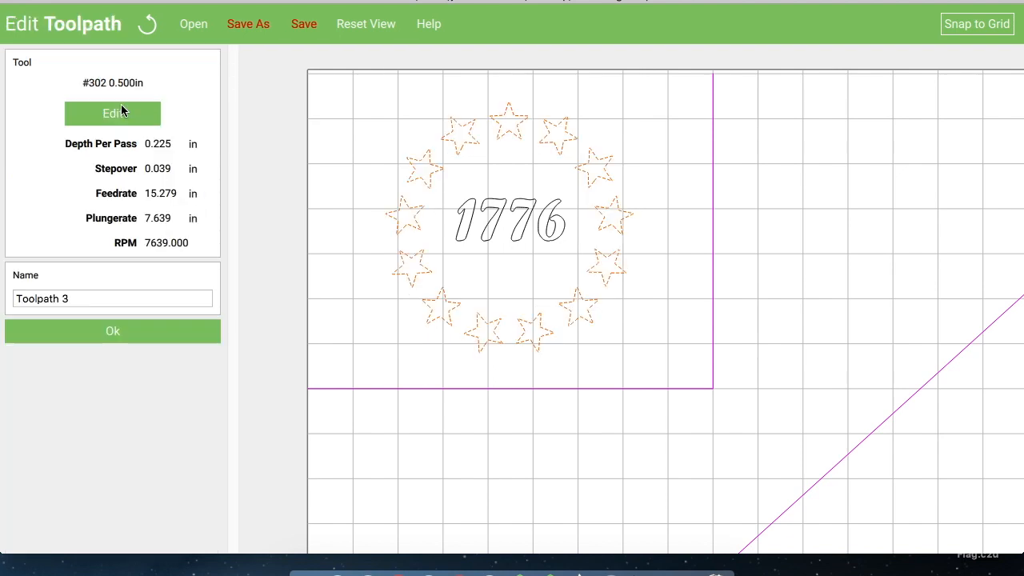
click(72, 299)
key(BackSpace)
key(BackSpace)
key(BackSpace)
key(BackSpace)
key(BackSpace)
key(BackSpace)
key(BackSpace)
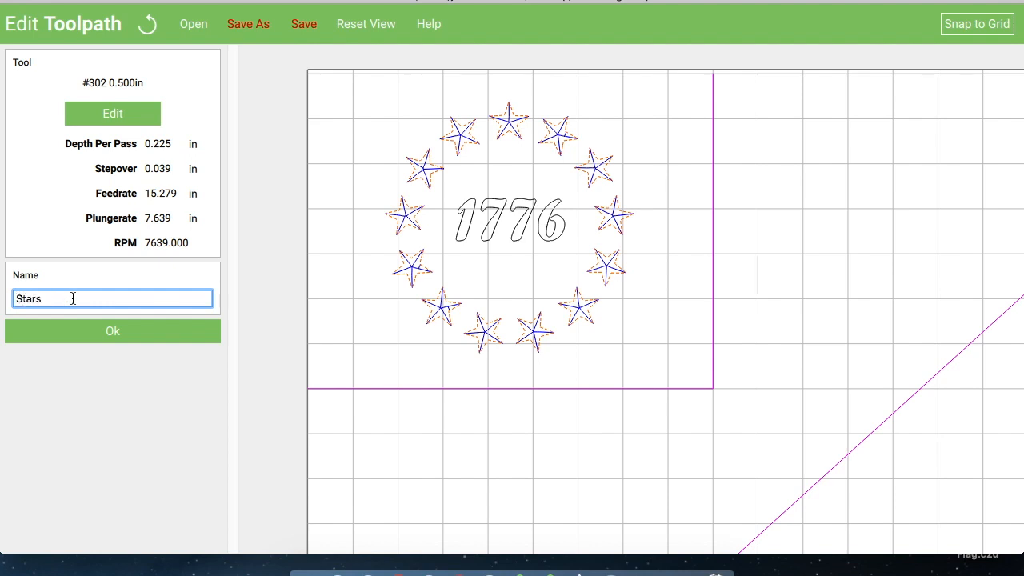
click(115, 328)
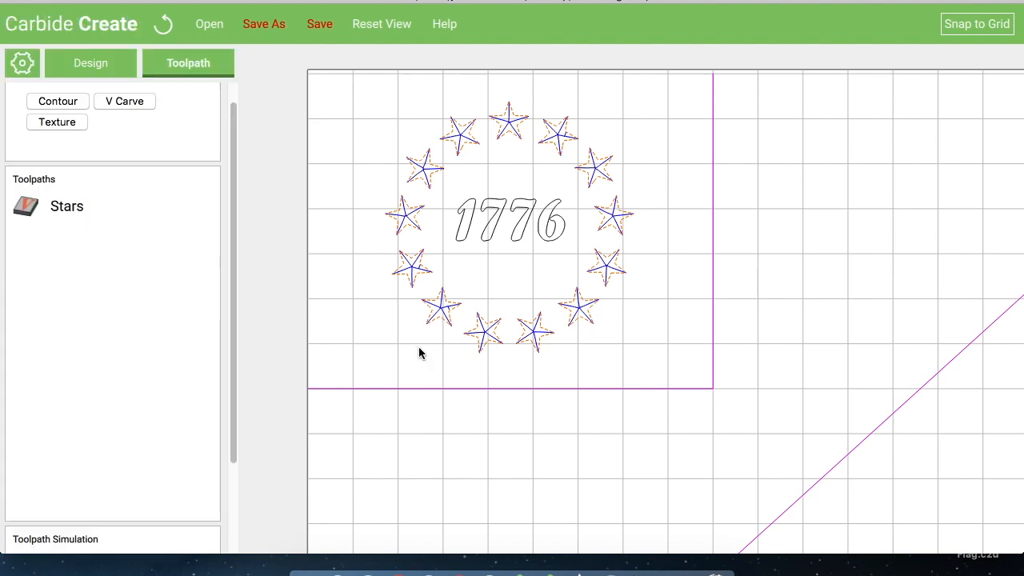
Select the four 1776 digits and start a contour toolpath on them with No Offset
click(388, 349)
click(465, 229)
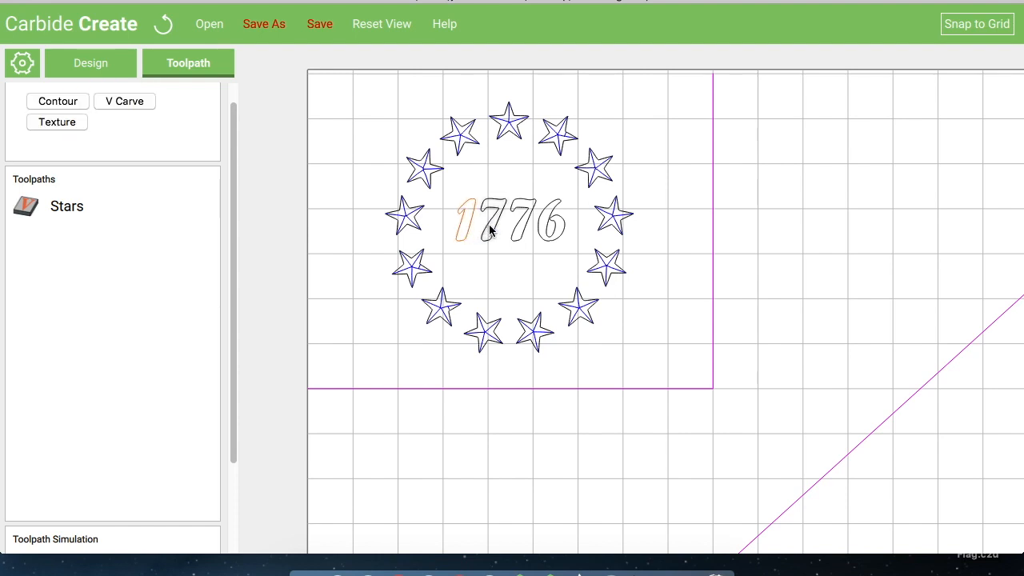
shift+click(489, 231)
shift+click(525, 227)
shift+click(548, 231)
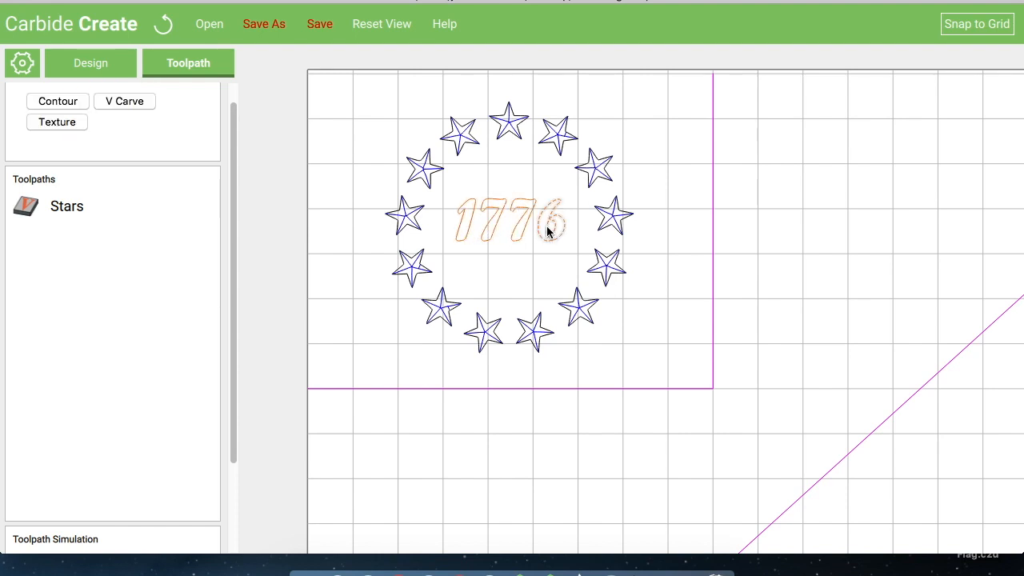
click(75, 102)
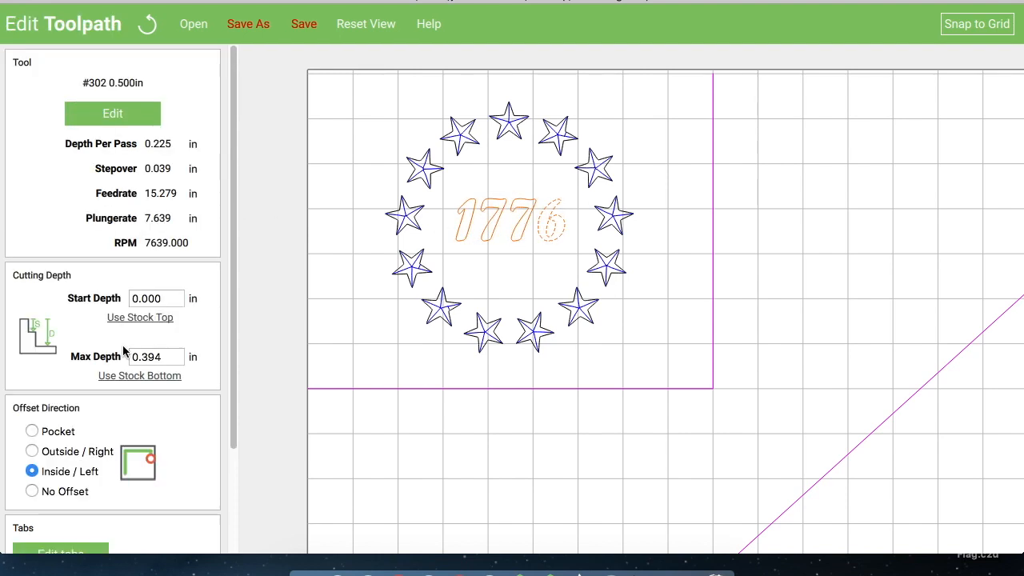
scroll(77, 274, down, 1)
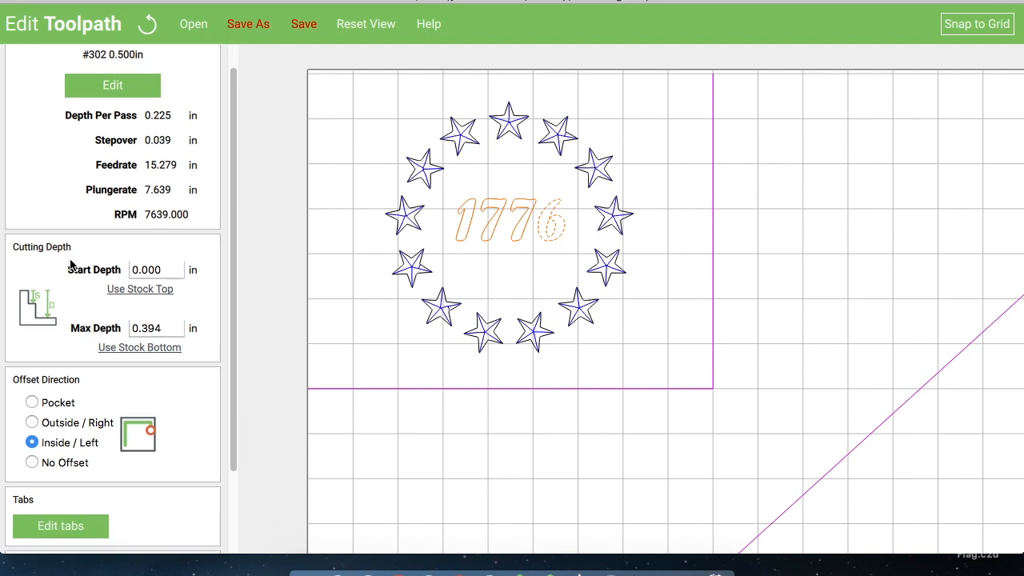
click(36, 446)
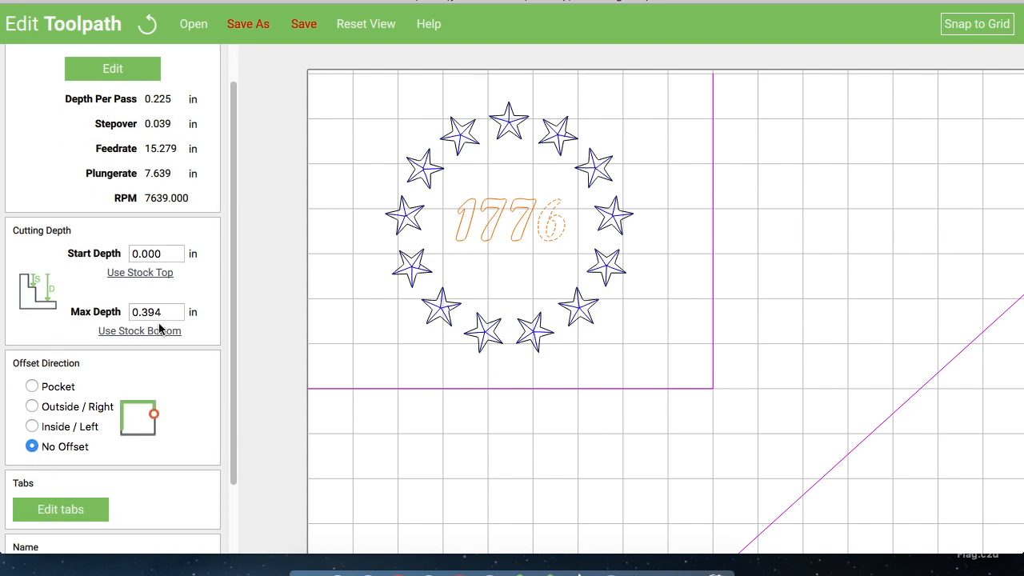
Set the contour's max depth to 0.010 in and name the toolpath 1776
click(171, 312)
key(BackSpace)
key(BackSpace)
key(BackSpace)
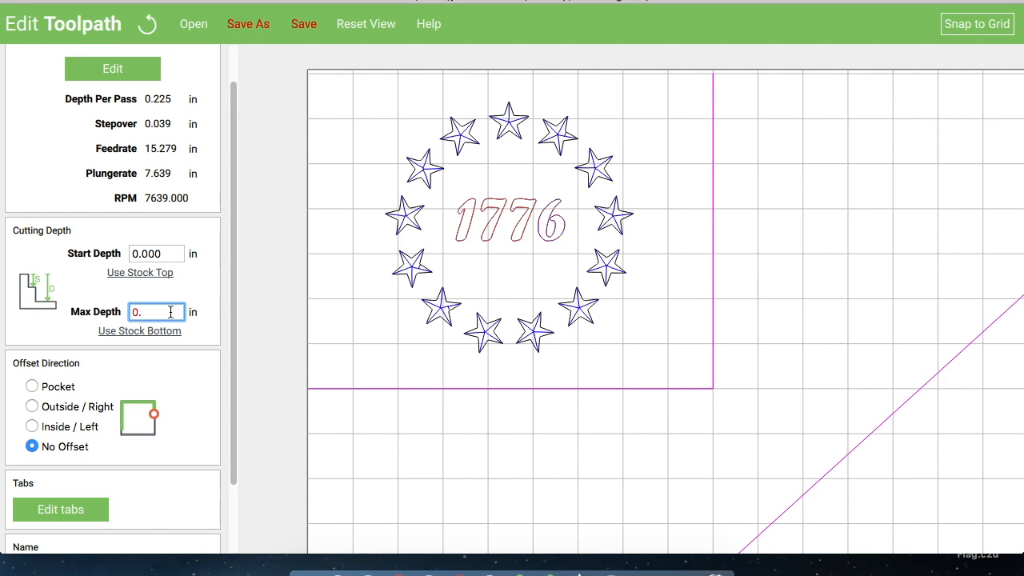
text(010)
scroll(83, 283, down, 2)
triple_click(82, 485)
text(1776)
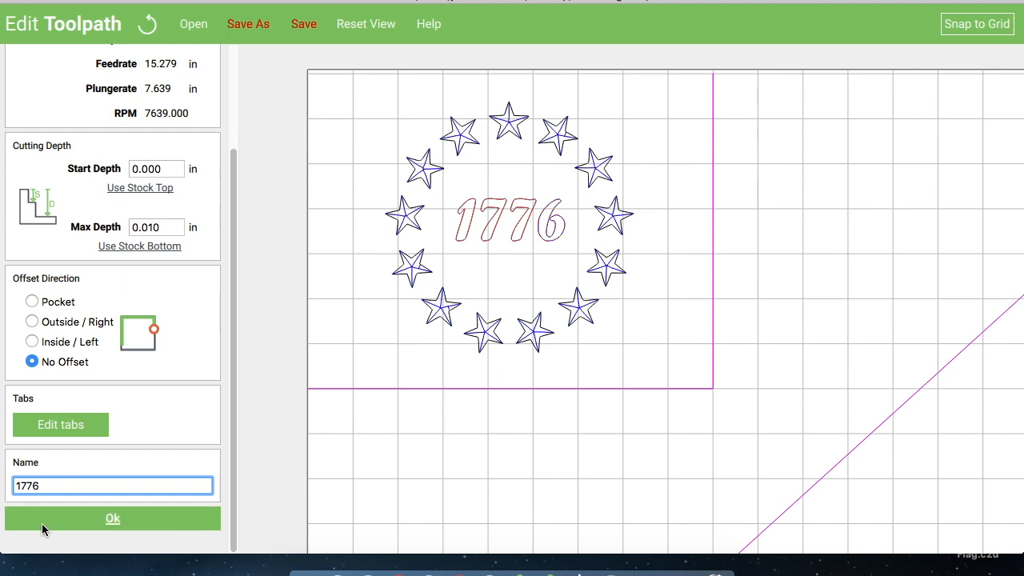
click(123, 516)
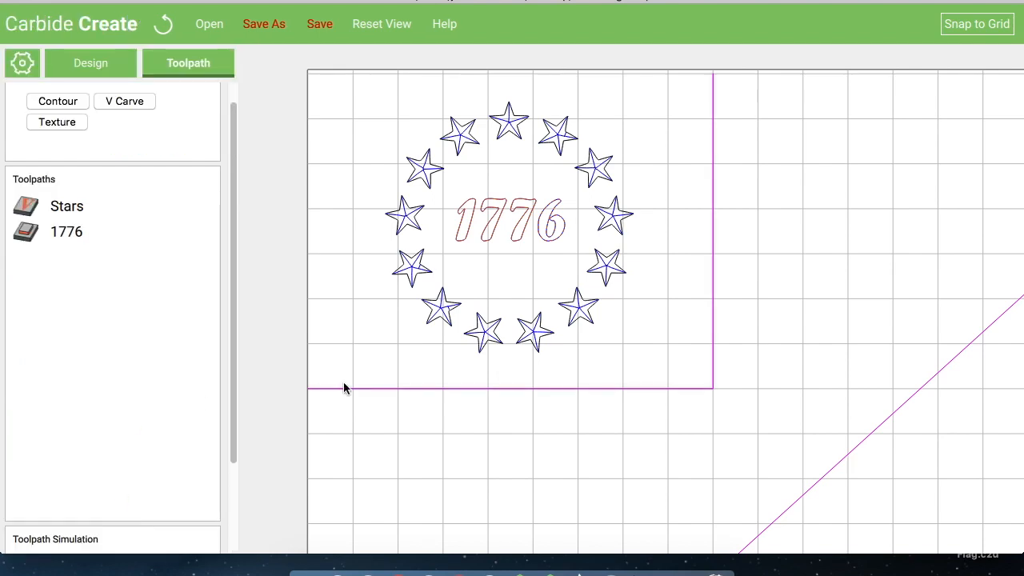
click(355, 339)
scroll(350, 334, down, 3)
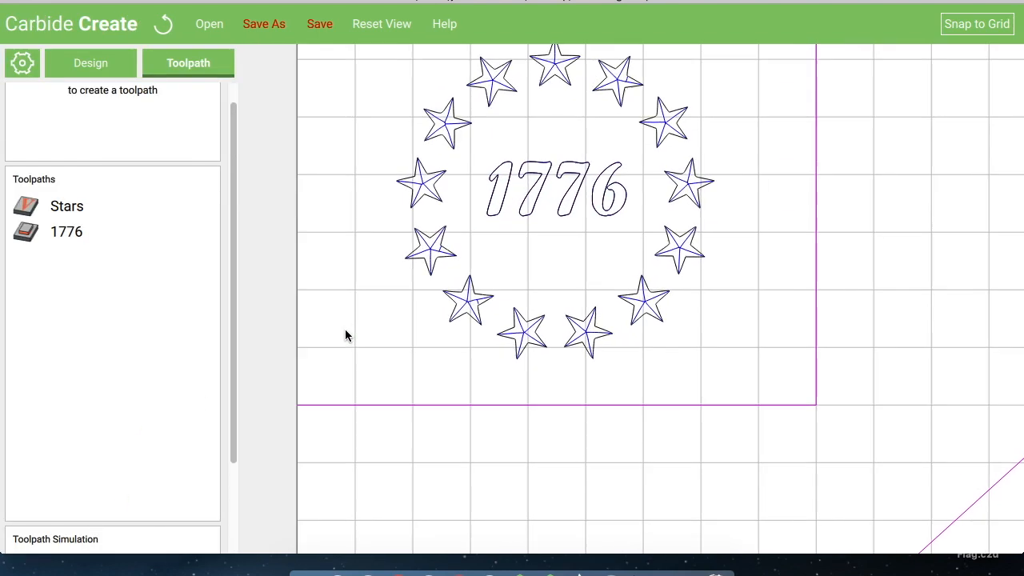
scroll(345, 335, down, 1)
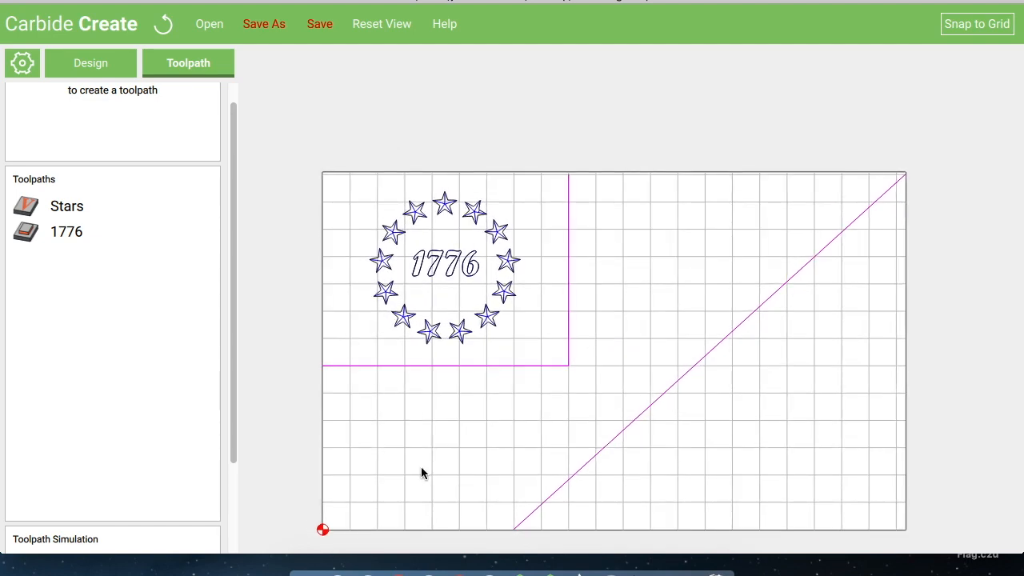